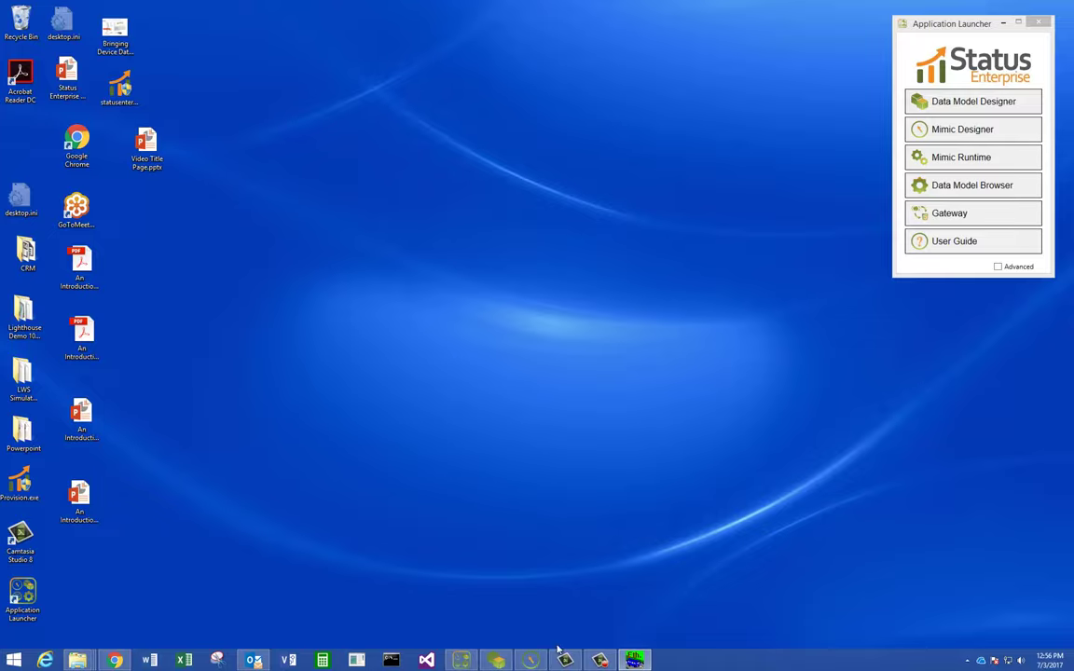
Step: Restore Data Model Designer, review the pump assets, and save the Modbus Config data mapping
{"action": "left_click", "coordinate": [496, 660]}
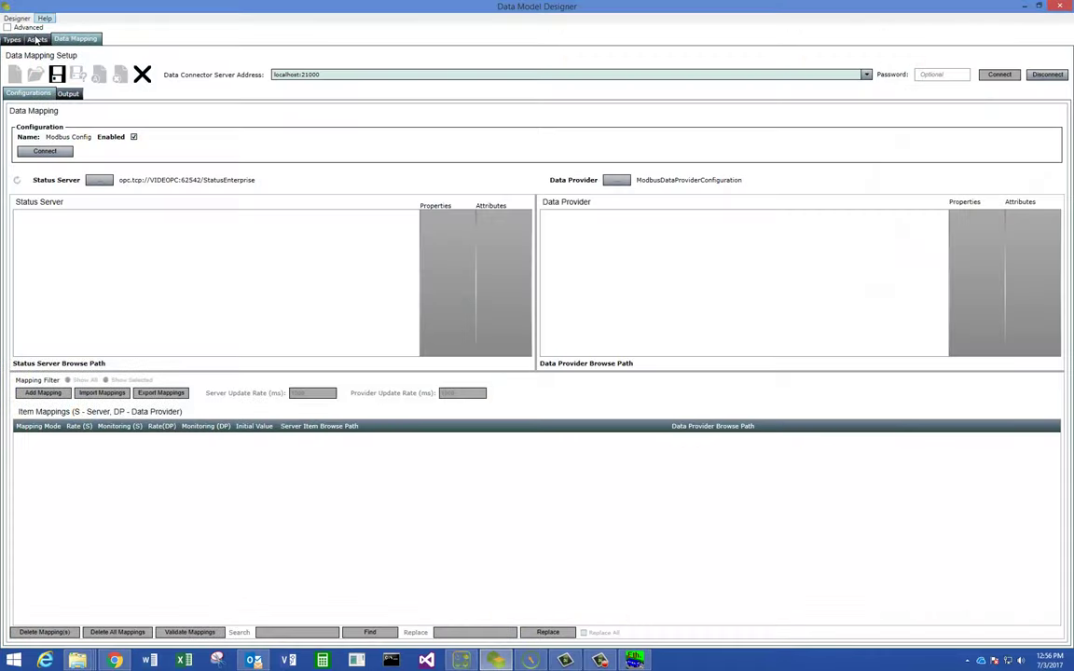
{"action": "left_click", "coordinate": [36, 39]}
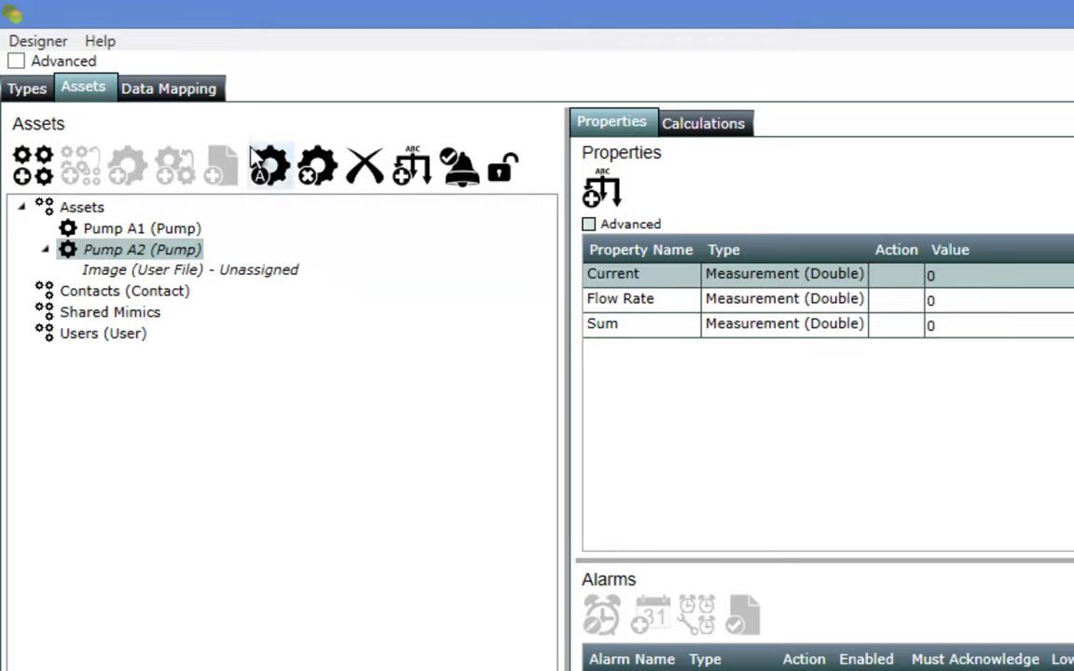
{"action": "left_click", "coordinate": [168, 87]}
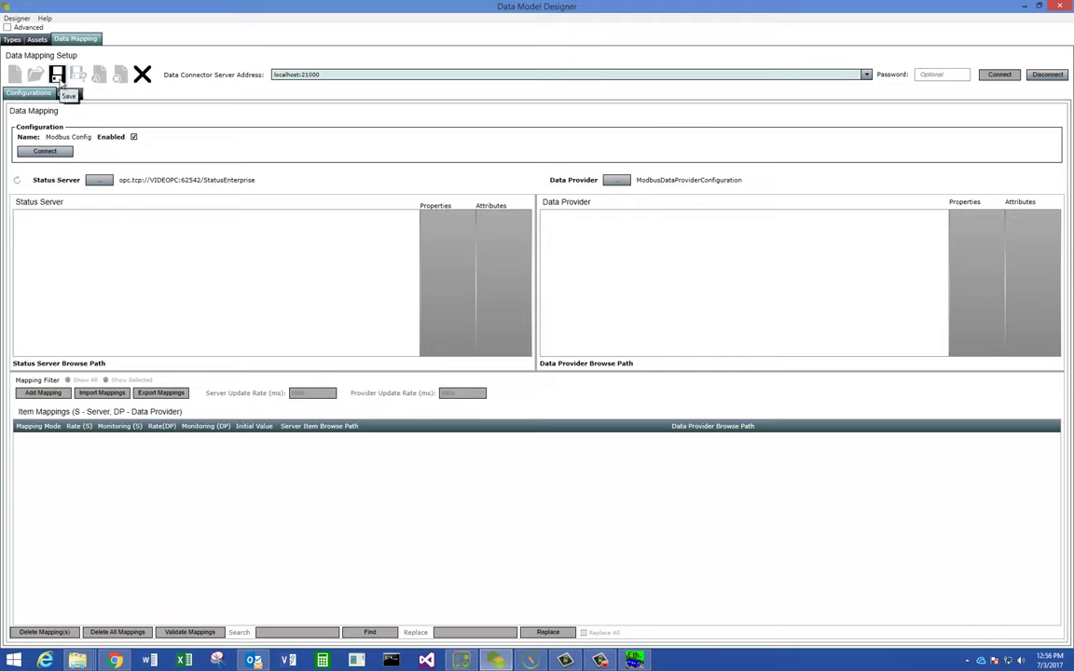
{"action": "left_click", "coordinate": [60, 81]}
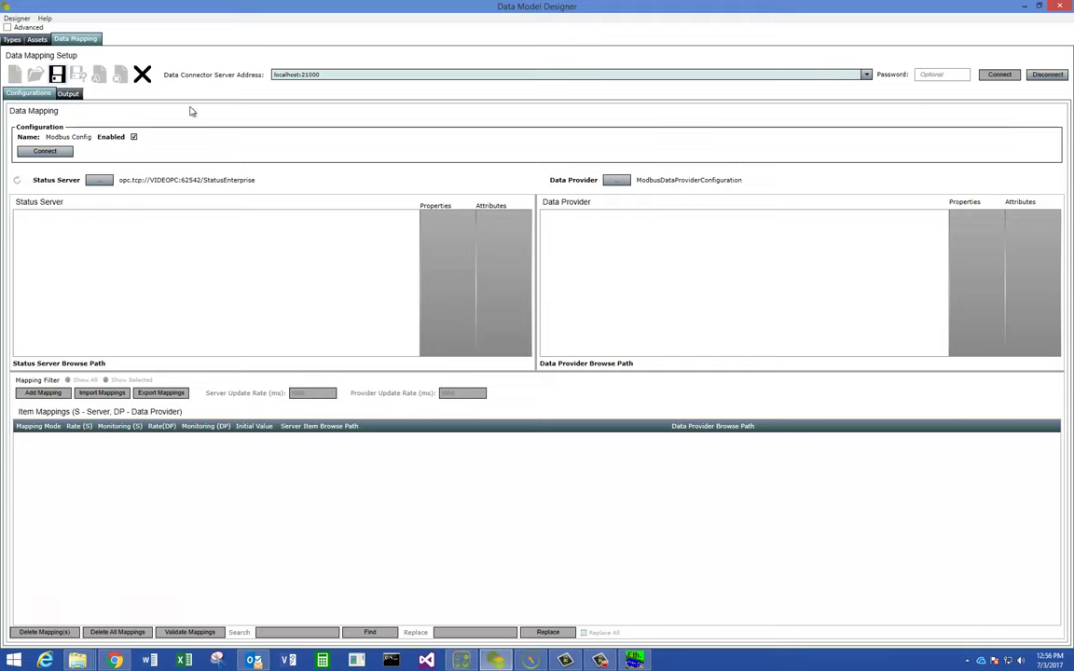
Step: Discard unsaved changes and start a new mapping configuration named Test1
{"action": "left_click", "coordinate": [141, 75]}
{"action": "left_click", "coordinate": [559, 371]}
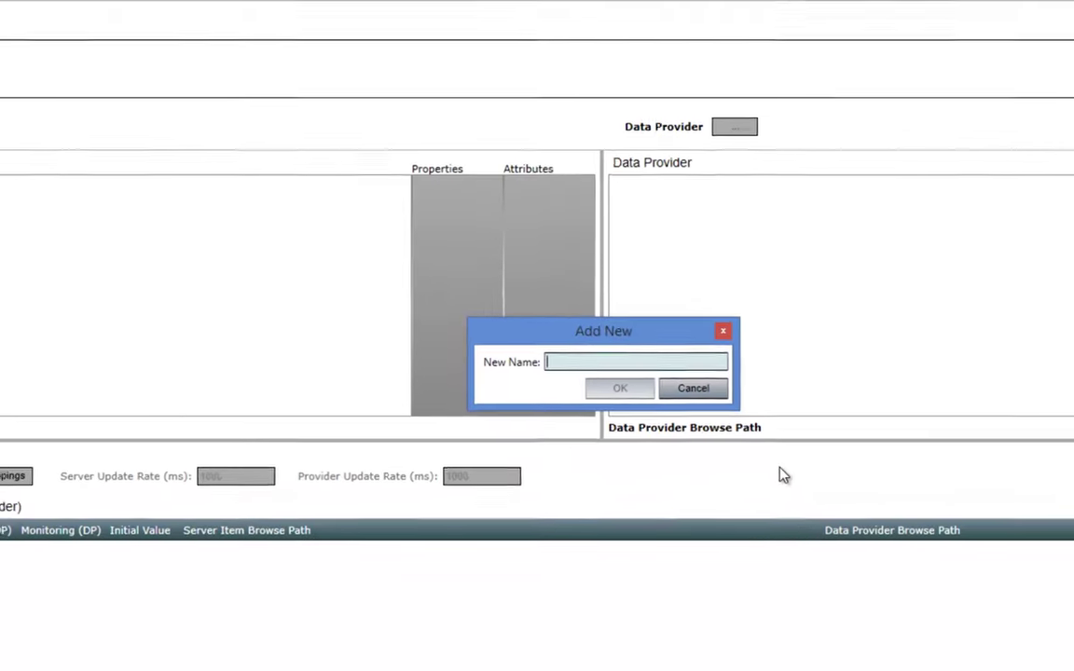
{"action": "type", "text": "Test1"}
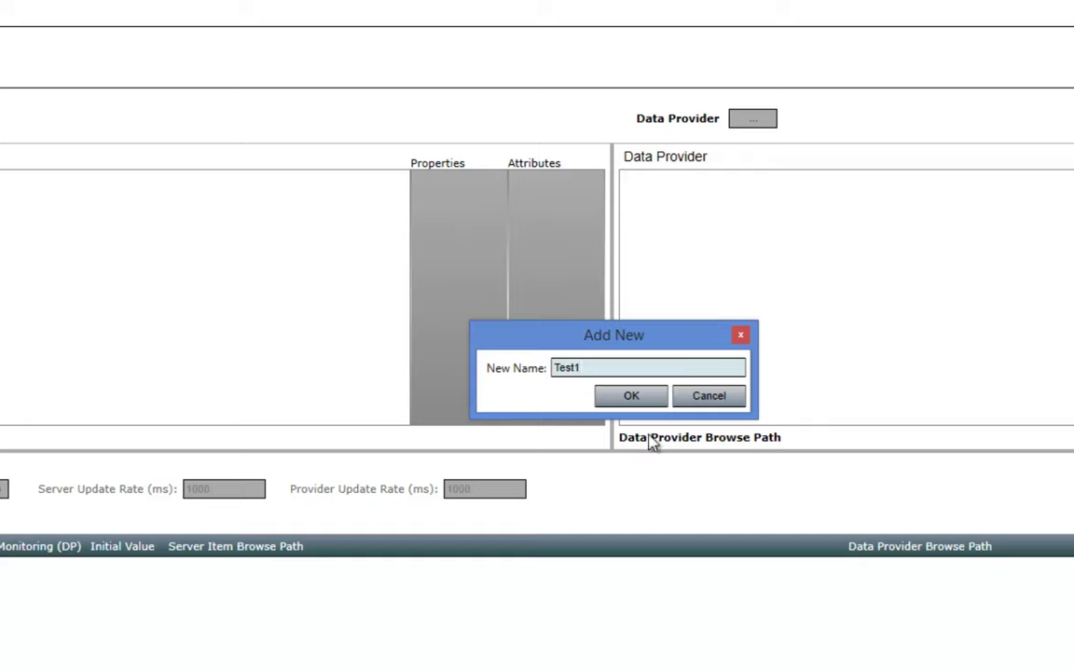
{"action": "left_click", "coordinate": [632, 395]}
Step: Choose Modbus TCP Client as the data provider type
{"action": "left_click", "coordinate": [709, 265]}
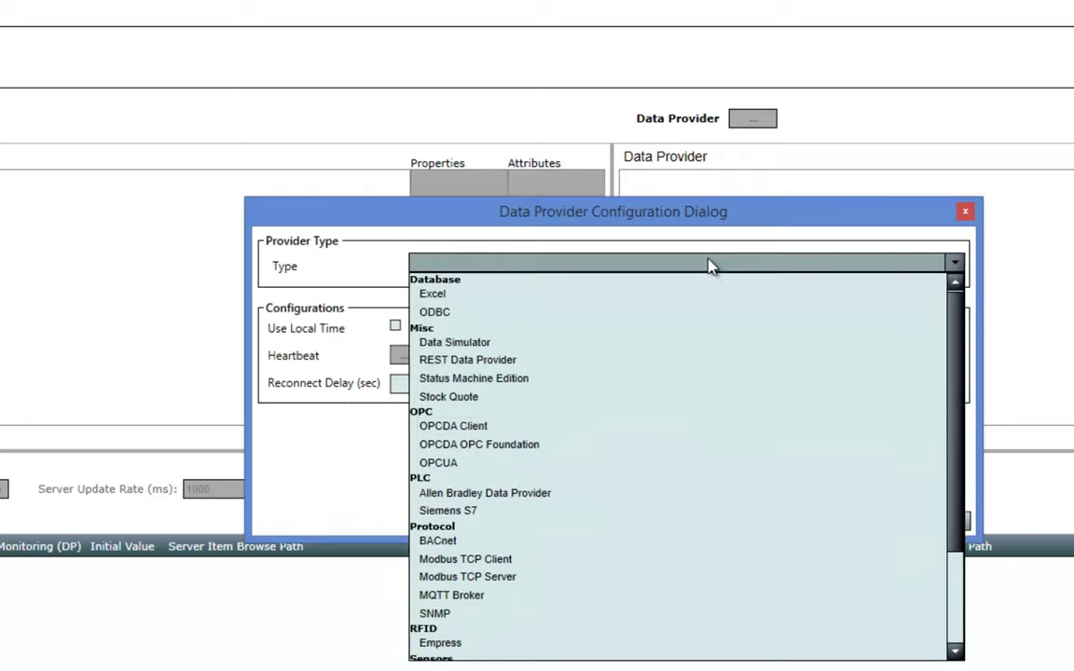
{"action": "scroll", "coordinate": [647, 432], "scroll_direction": "down", "scroll_amount": 2}
{"action": "scroll", "coordinate": [650, 434], "scroll_direction": "up", "scroll_amount": 2}
{"action": "scroll", "coordinate": [650, 434], "scroll_direction": "up", "scroll_amount": 1}
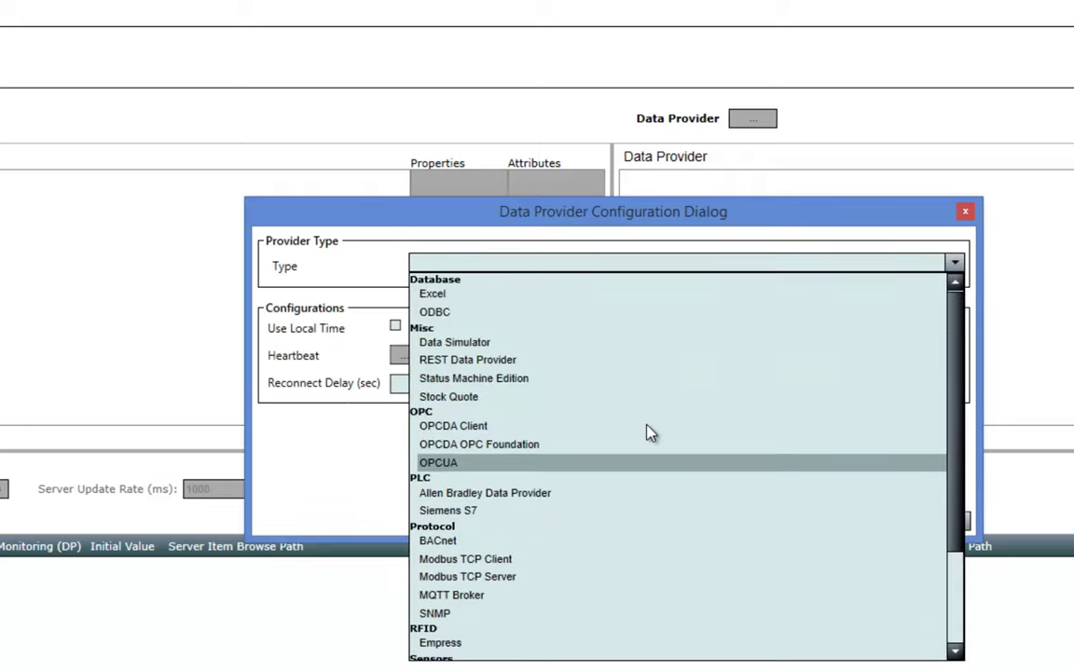
{"action": "scroll", "coordinate": [645, 434], "scroll_direction": "down", "scroll_amount": 3}
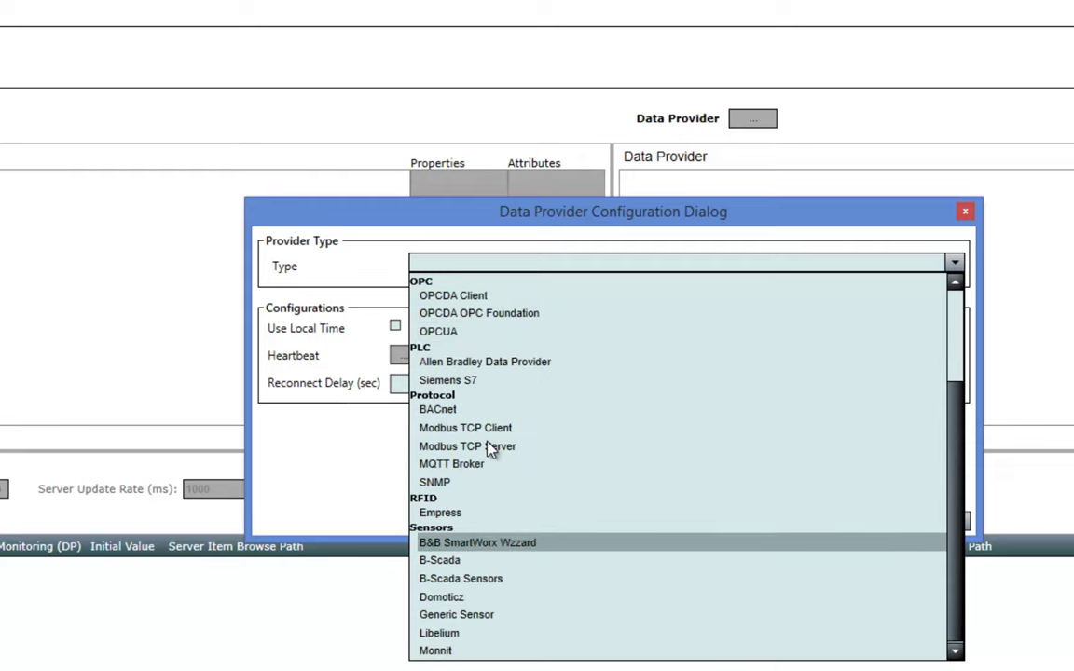
{"action": "scroll", "coordinate": [485, 438], "scroll_direction": "up", "scroll_amount": 3}
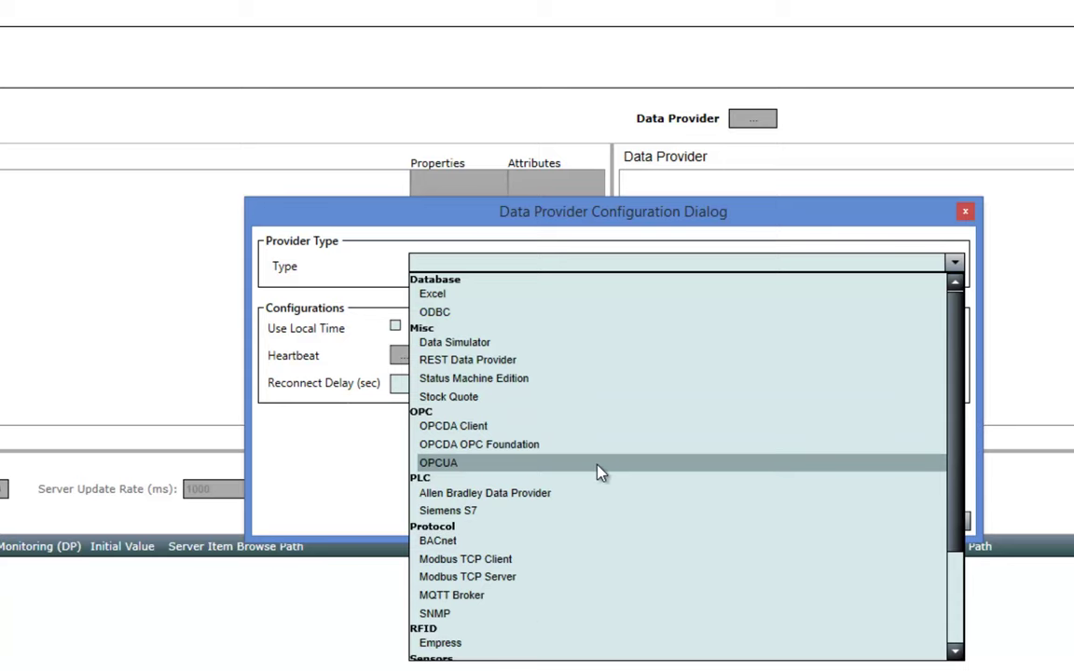
{"action": "scroll", "coordinate": [599, 472], "scroll_direction": "down", "scroll_amount": 3}
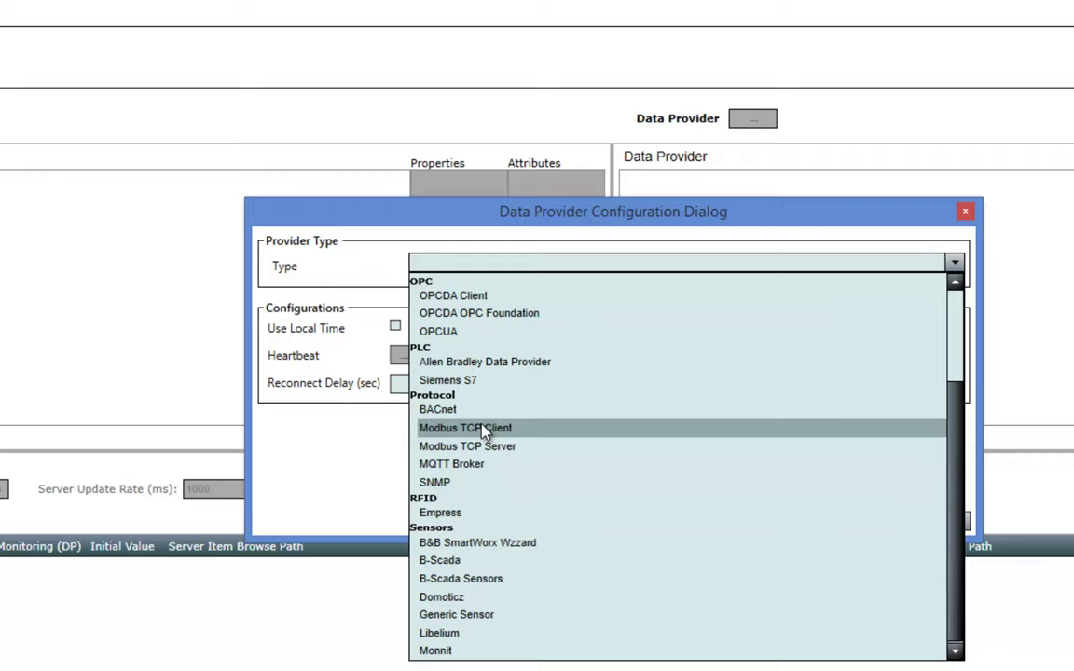
{"action": "left_click", "coordinate": [484, 428]}
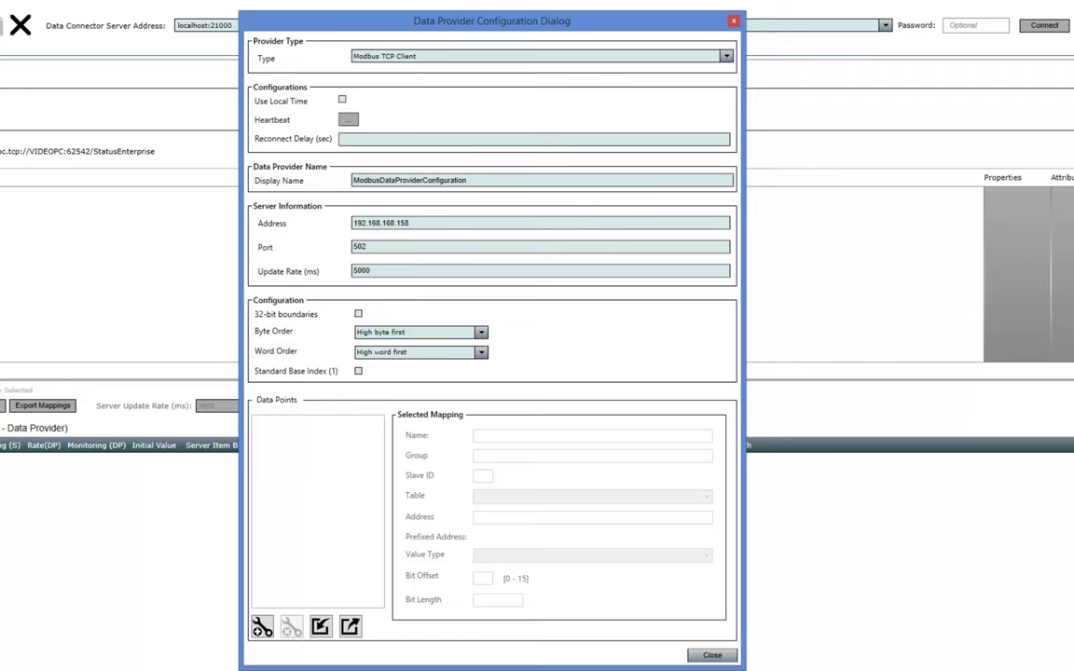
Step: Place the Modbus PLC simulator window at the top right, then return to the provider configuration dialog
{"action": "left_click_drag", "start_coordinate": [1072, 85], "coordinate": [772, 85]}
{"action": "left_click_drag", "start_coordinate": [652, 73], "coordinate": [729, 20]}
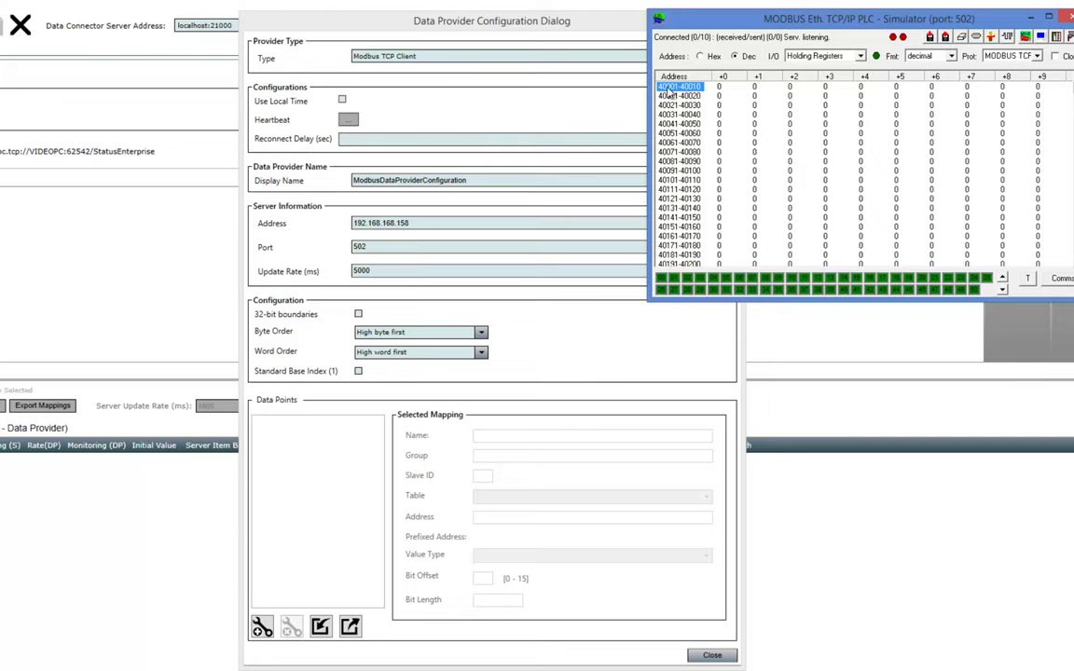
{"action": "left_click", "coordinate": [359, 373]}
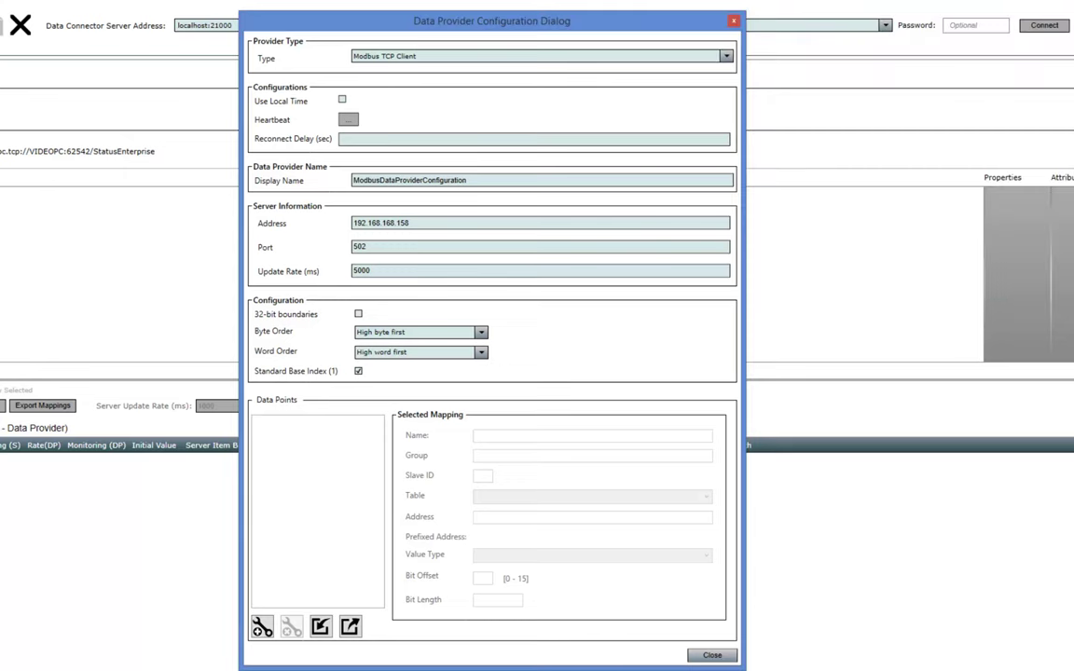
Step: Add a data point named Current that reads Holding Registers address 1 as a 16-bit UInt
{"action": "left_click", "coordinate": [262, 628]}
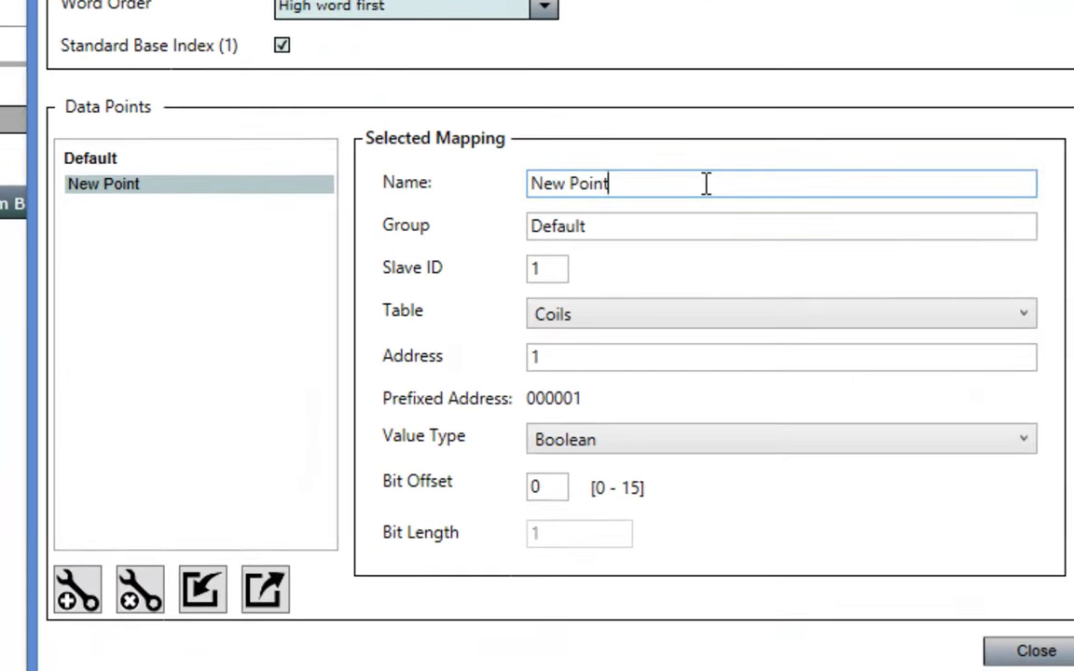
{"action": "left_click_drag", "start_coordinate": [705, 182], "coordinate": [503, 203]}
{"action": "type", "text": "Cur"}
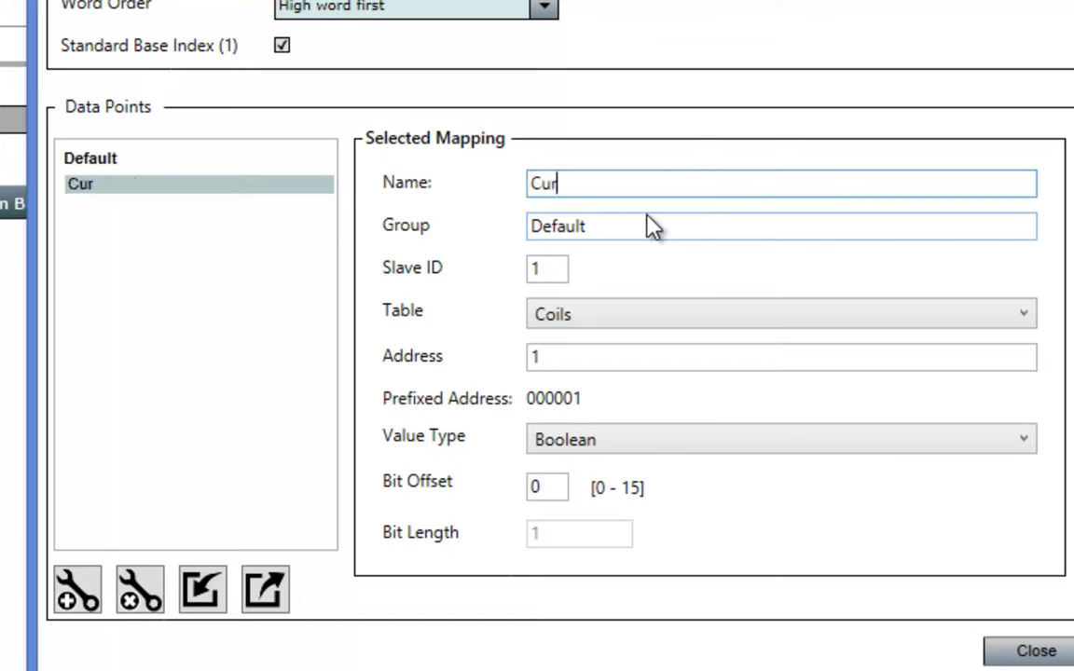
{"action": "type", "text": "rent"}
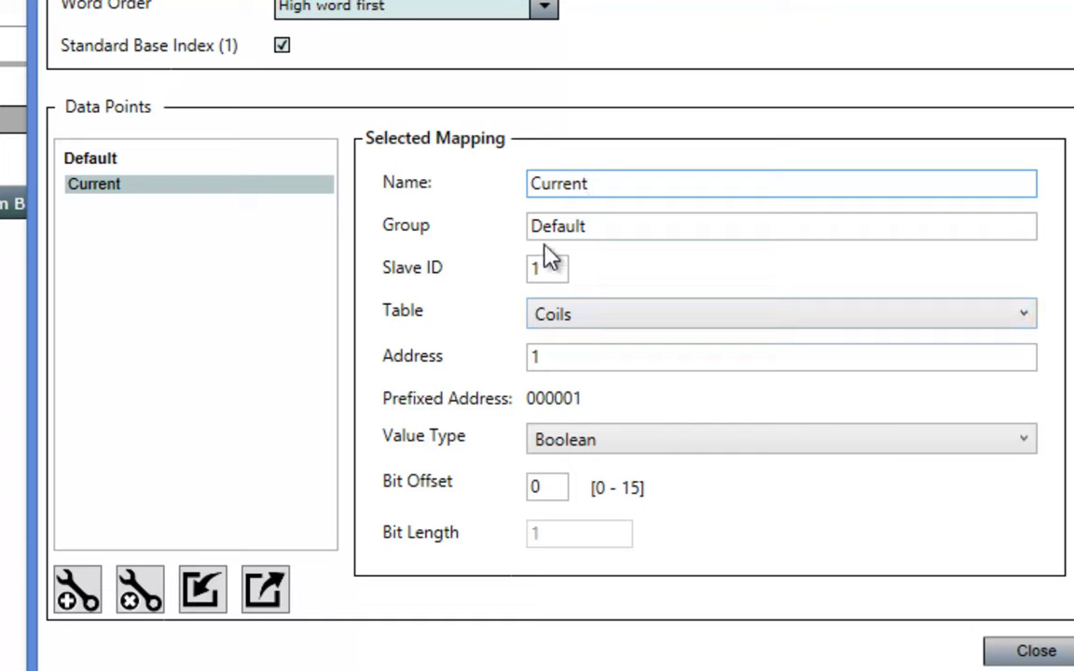
{"action": "left_click", "coordinate": [611, 317]}
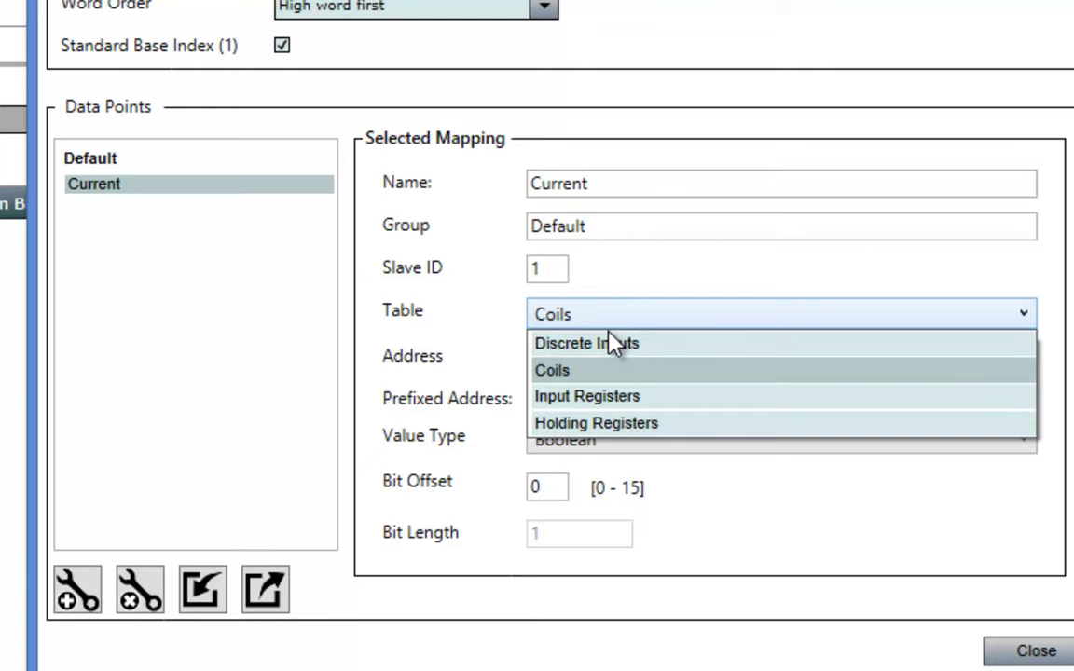
{"action": "left_click", "coordinate": [623, 425]}
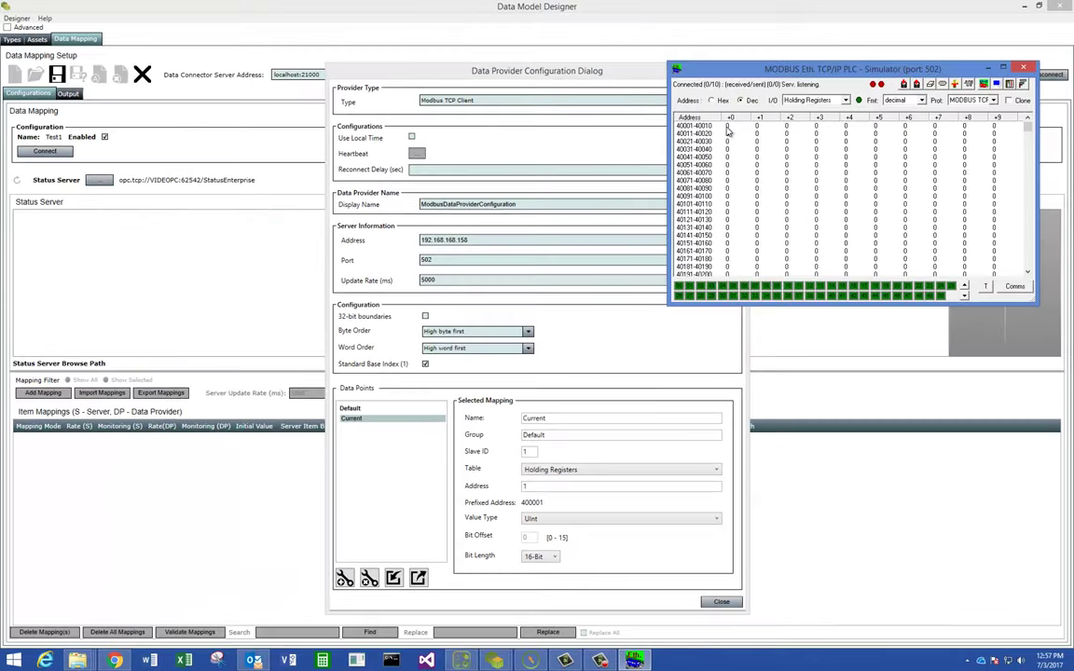
{"action": "left_click", "coordinate": [525, 486]}
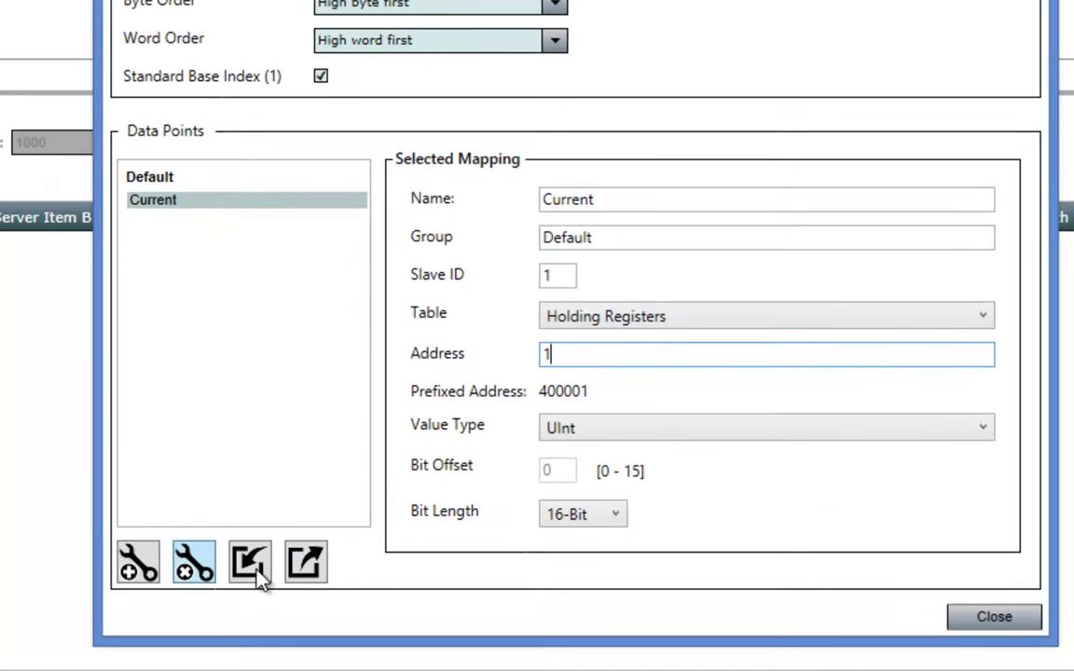
{"action": "left_click", "coordinate": [559, 191]}
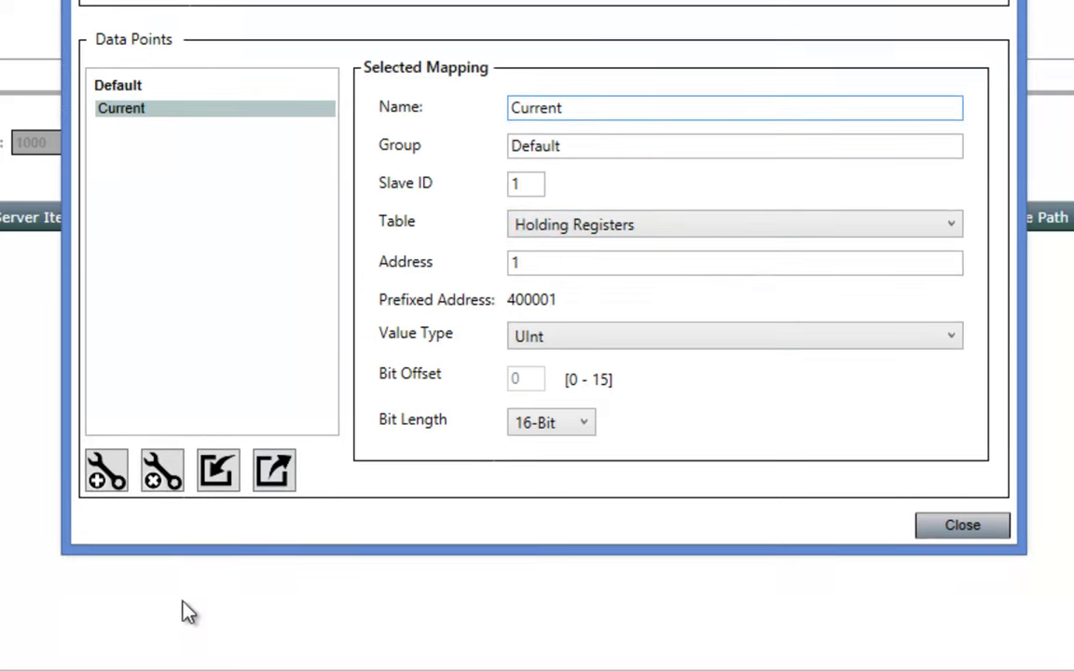
Step: Add a second data point and name it Flow Rate
{"action": "left_click", "coordinate": [108, 475]}
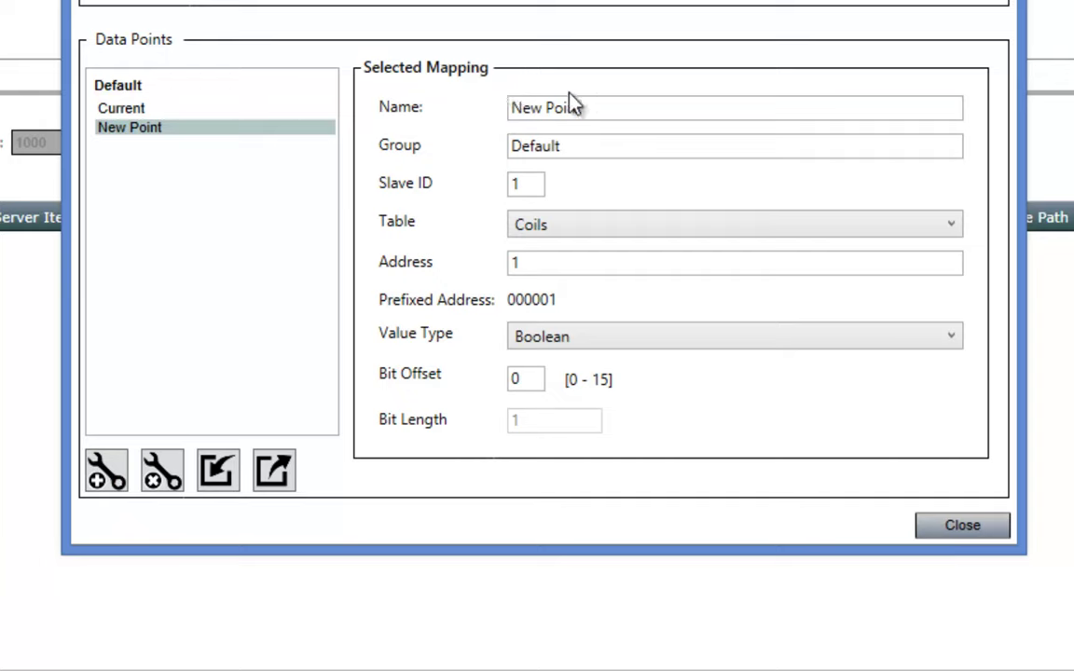
{"action": "left_click_drag", "start_coordinate": [600, 112], "coordinate": [302, 105]}
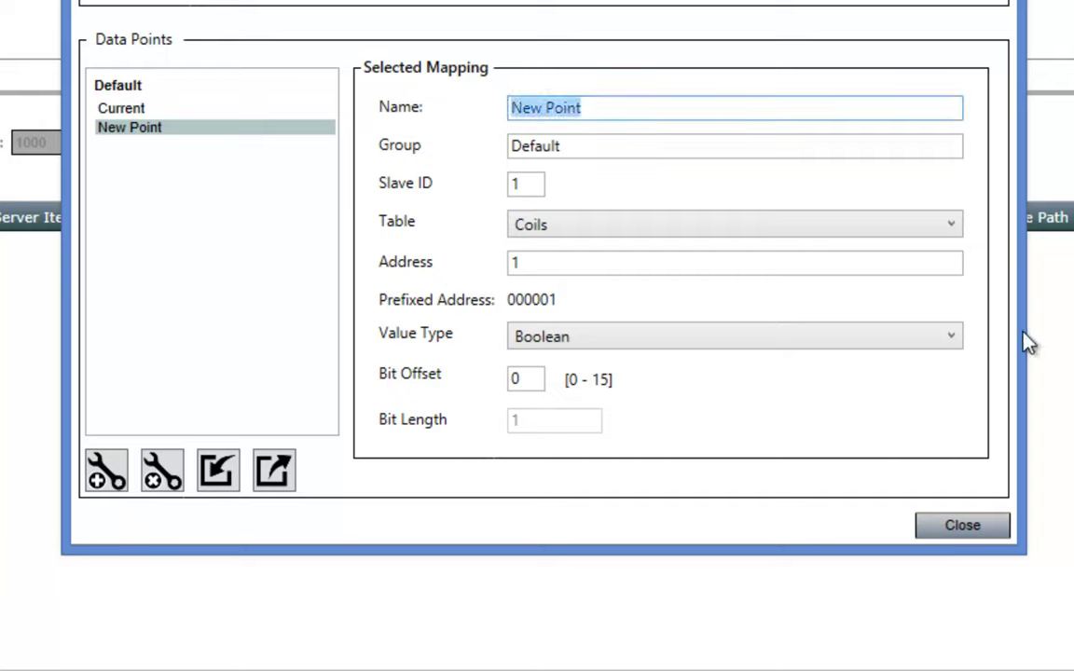
{"action": "type", "text": "Fi"}
{"action": "key", "text": "BackSpace"}
{"action": "type", "text": "low"}
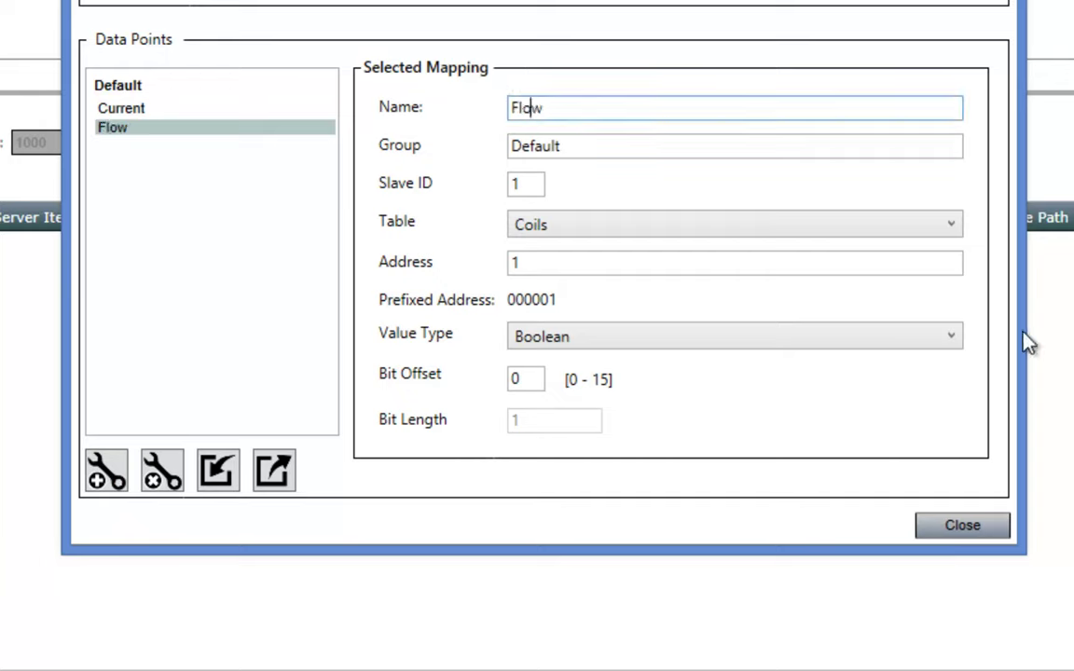
{"action": "type", "text": "Ratw"}
{"action": "key", "text": "Left"}
{"action": "key", "text": "Left"}
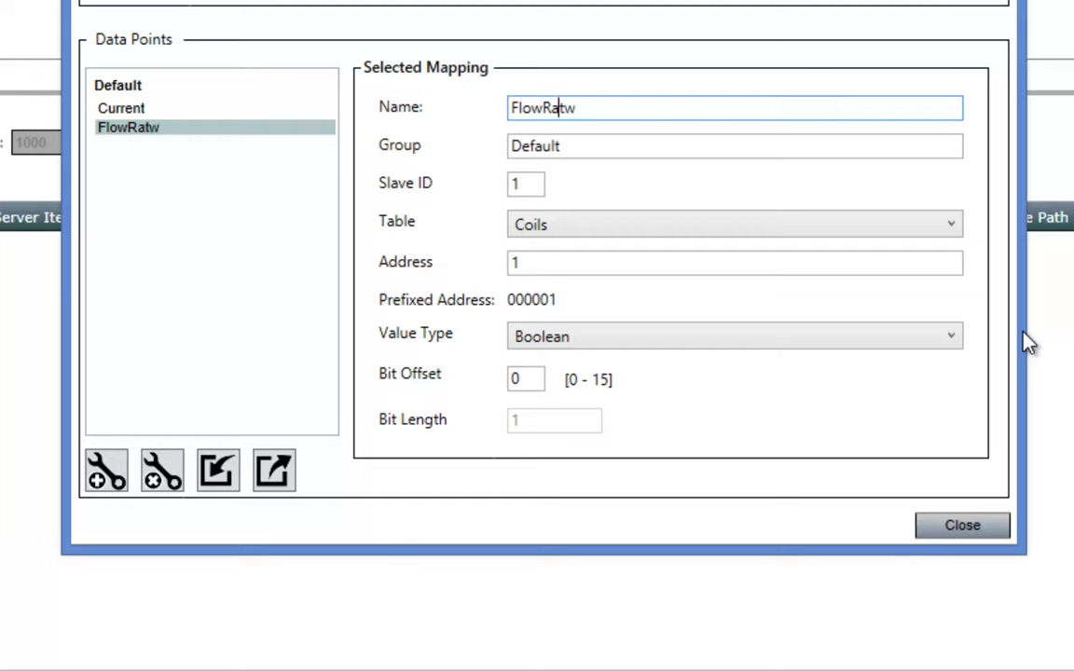
{"action": "key", "text": "Right"}
{"action": "key", "text": "Delete"}
{"action": "type", "text": "e"}
{"action": "left_click", "coordinate": [543, 108]}
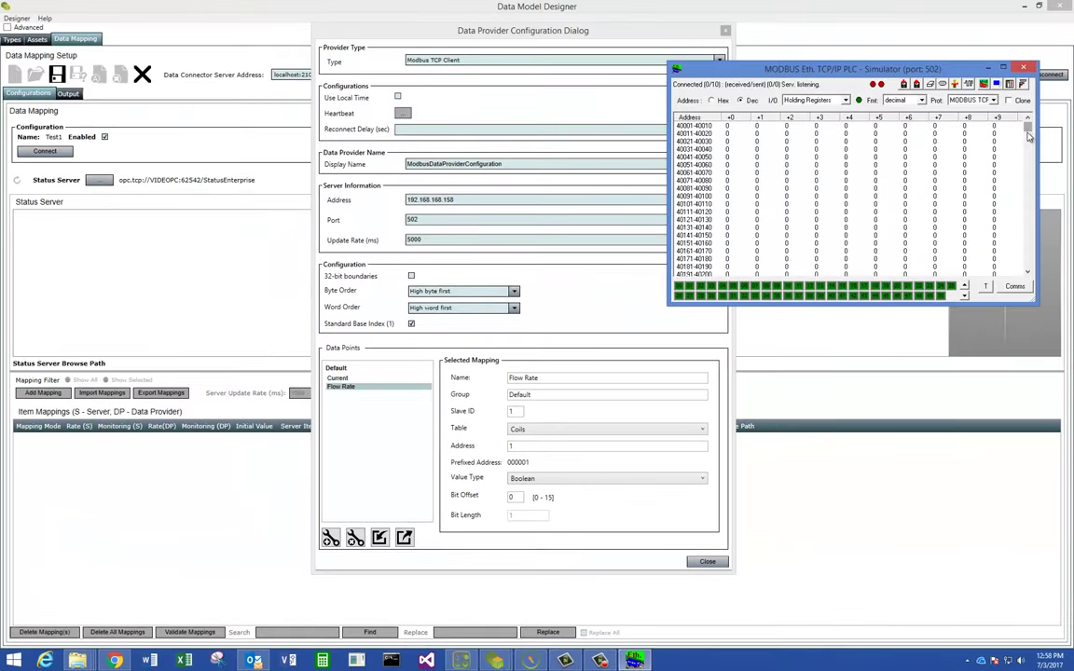
{"action": "left_click_drag", "start_coordinate": [1027, 124], "coordinate": [1027, 161]}
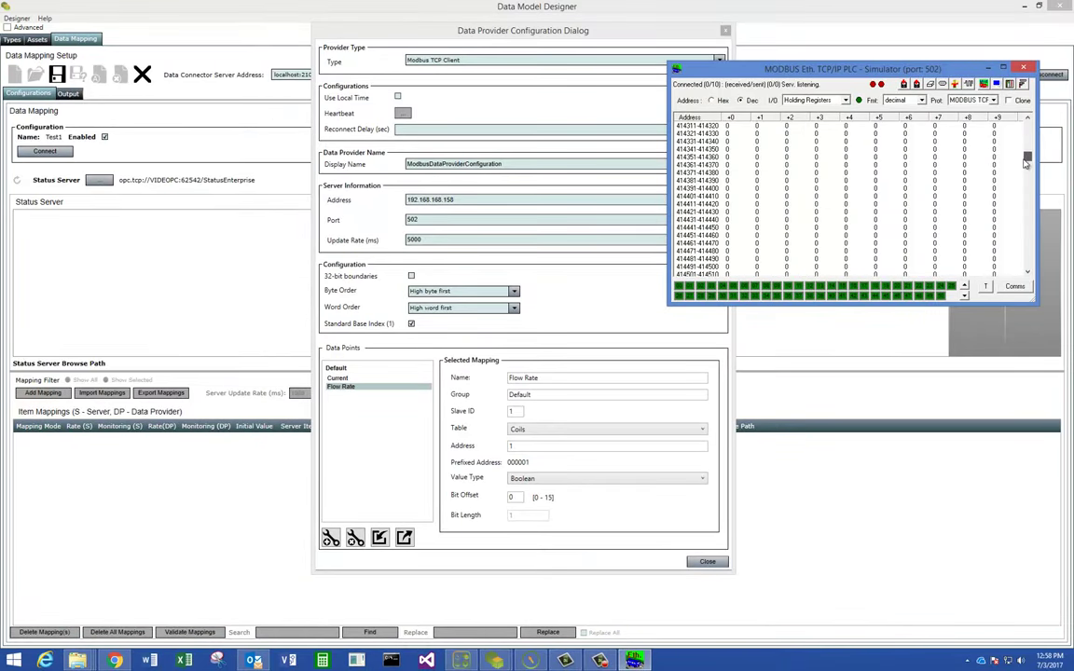
{"action": "scroll", "coordinate": [791, 209], "scroll_direction": "up", "scroll_amount": 15}
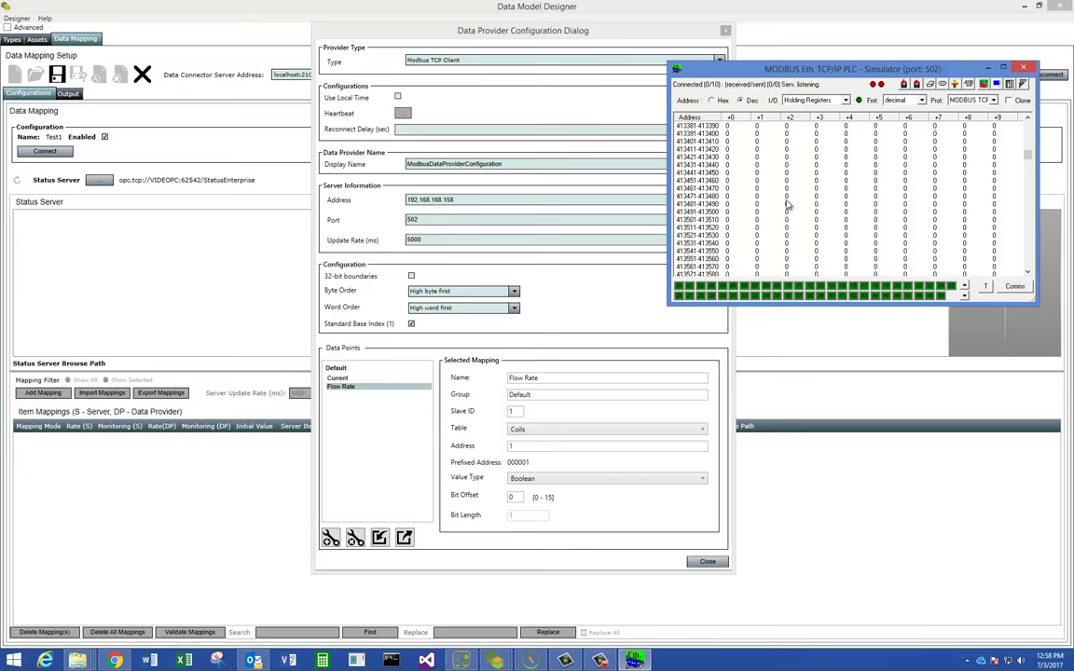
{"action": "left_click_drag", "start_coordinate": [1028, 154], "coordinate": [1027, 148]}
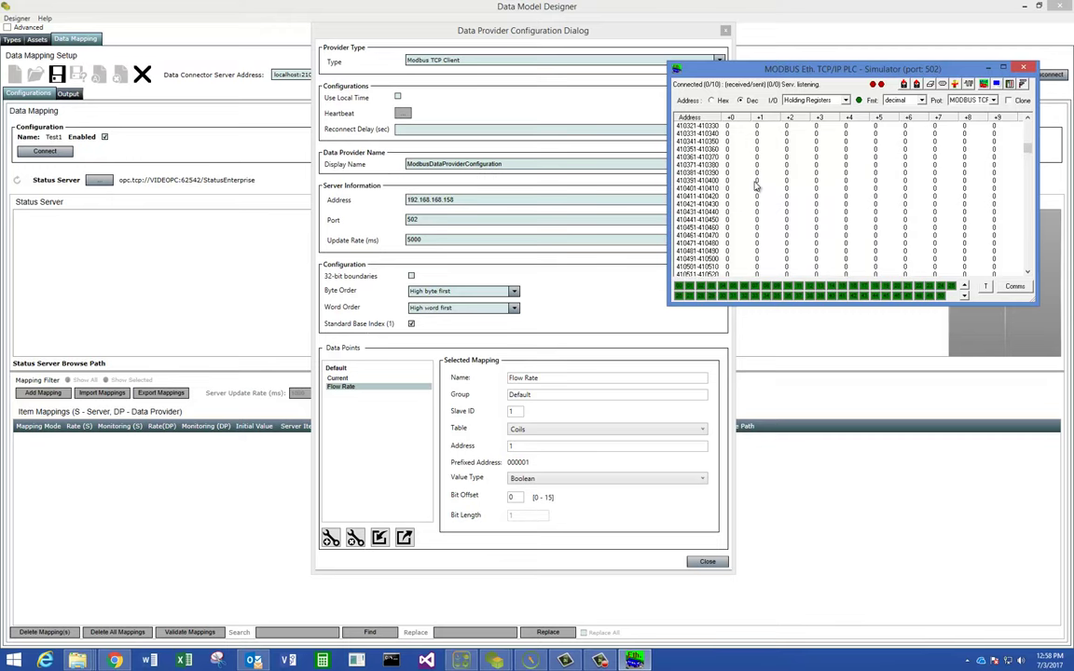
{"action": "scroll", "coordinate": [757, 186], "scroll_direction": "up", "scroll_amount": 16}
{"action": "left_click", "coordinate": [695, 157]}
{"action": "scroll", "coordinate": [709, 187], "scroll_direction": "up", "scroll_amount": 3}
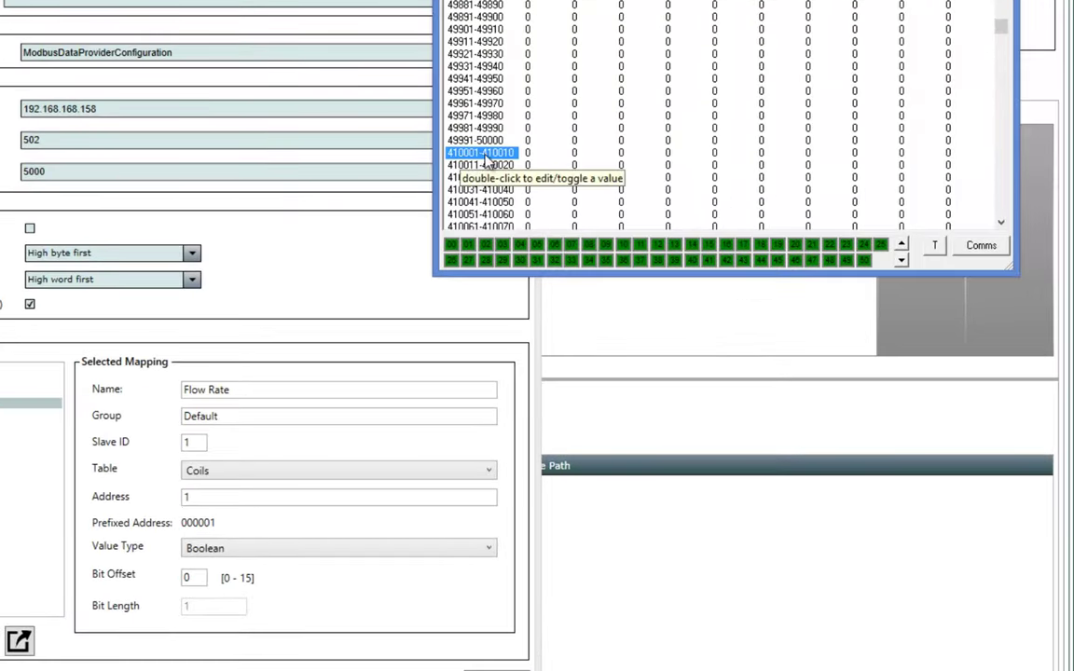
{"action": "double_click", "coordinate": [197, 499]}
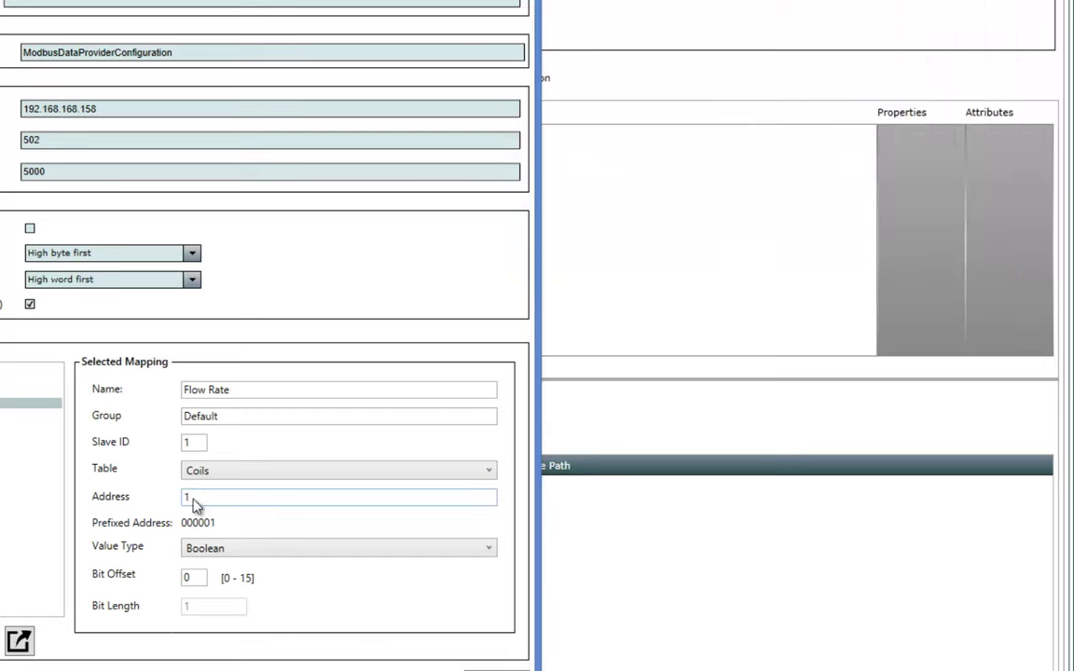
{"action": "type", "text": "10001"}
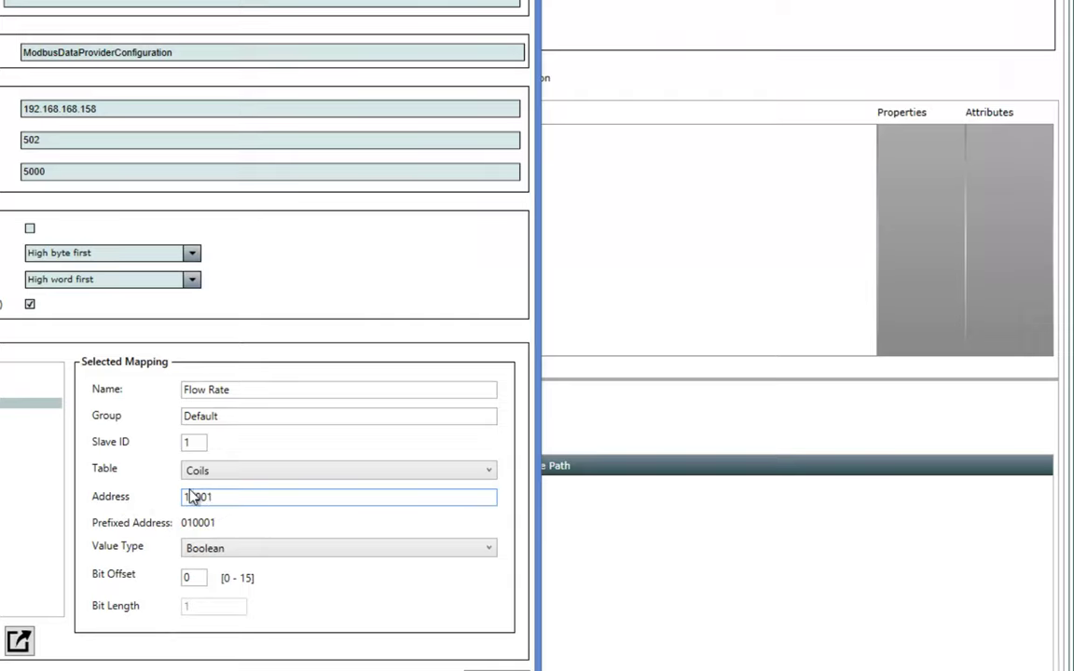
{"action": "left_click", "coordinate": [222, 471]}
{"action": "left_click", "coordinate": [235, 538]}
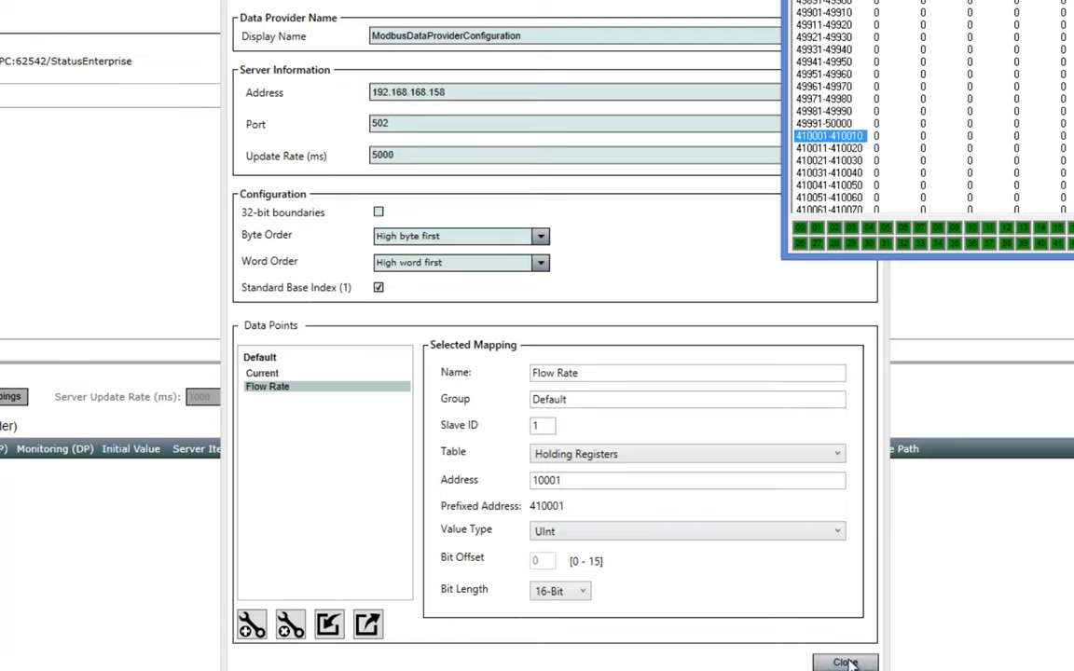
Step: Return to the provider settings at port 502 and reposition the Modbus simulator window
{"action": "left_click", "coordinate": [596, 225]}
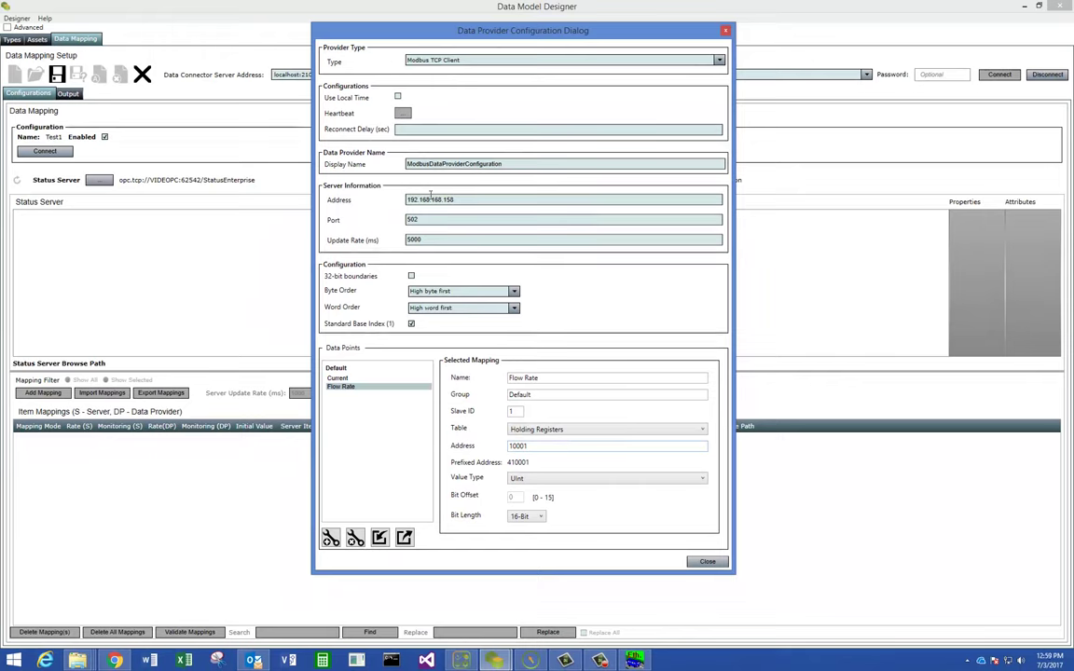
{"action": "double_click", "coordinate": [409, 220]}
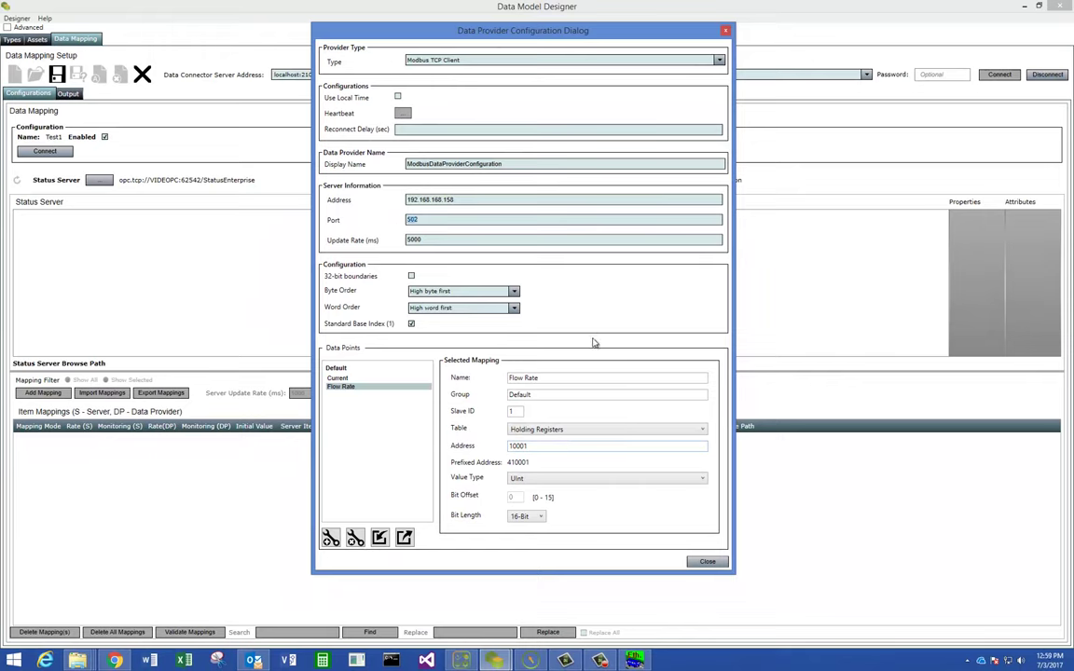
{"action": "left_click", "coordinate": [635, 660]}
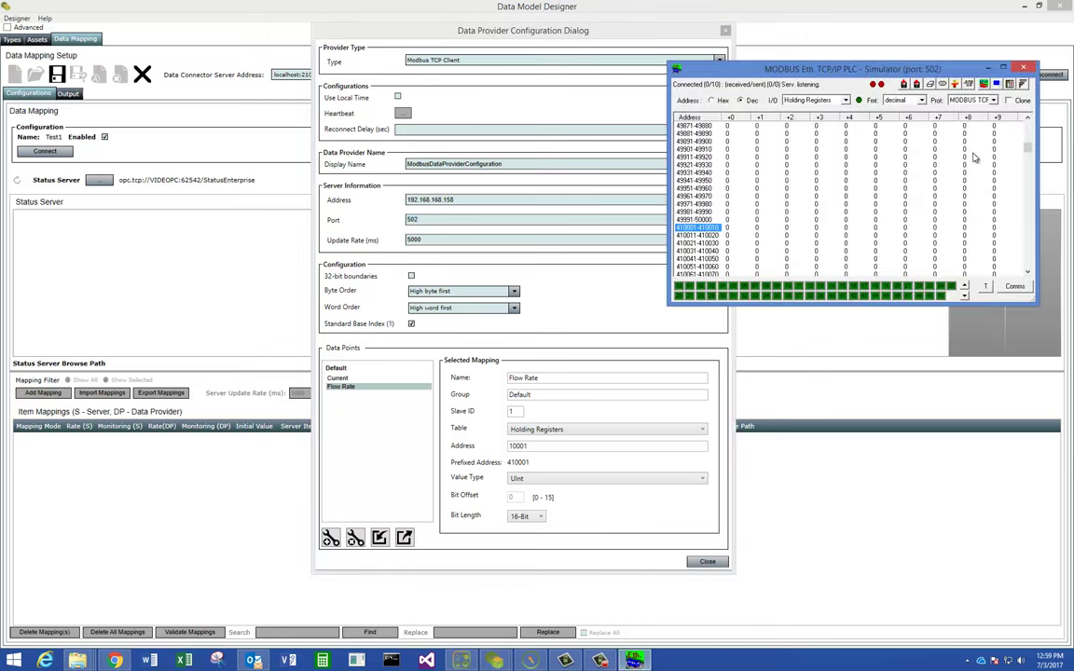
{"action": "left_click_drag", "start_coordinate": [913, 74], "coordinate": [742, 231]}
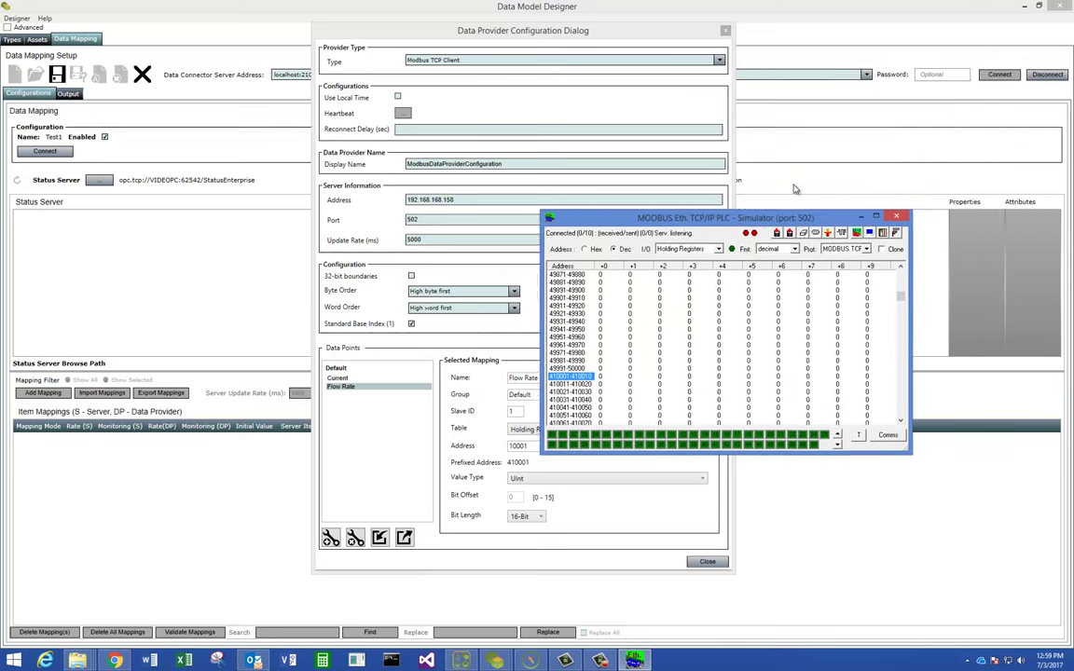
{"action": "left_click_drag", "start_coordinate": [746, 218], "coordinate": [825, 105]}
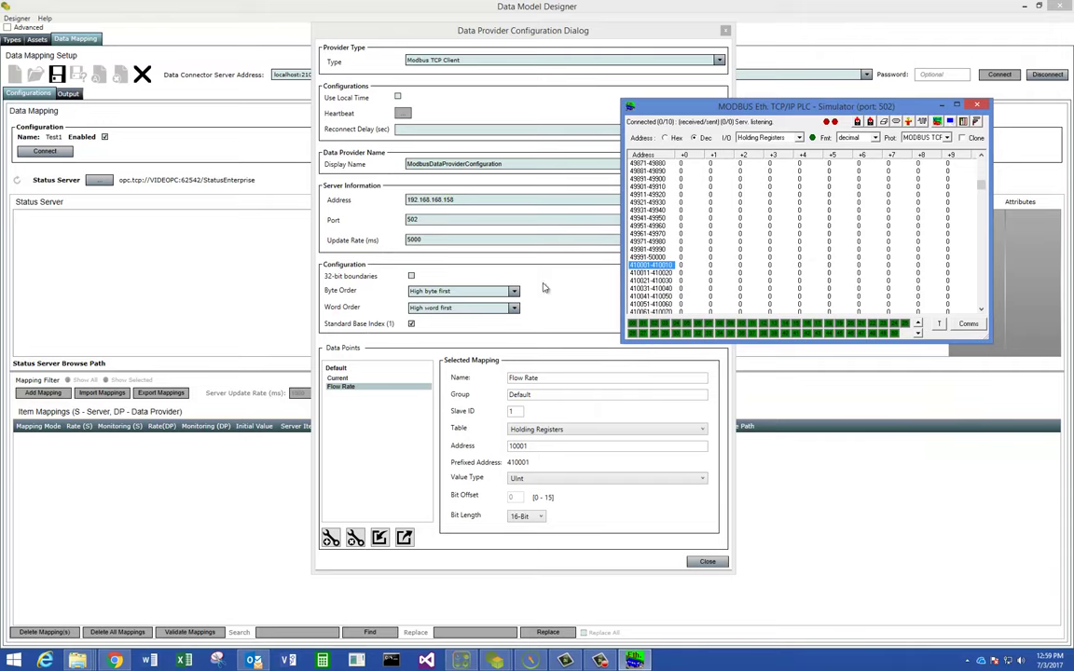
Step: Close the provider dialog, connect, and expand Pump A2 and the provider's Default data points
{"action": "left_click", "coordinate": [708, 561]}
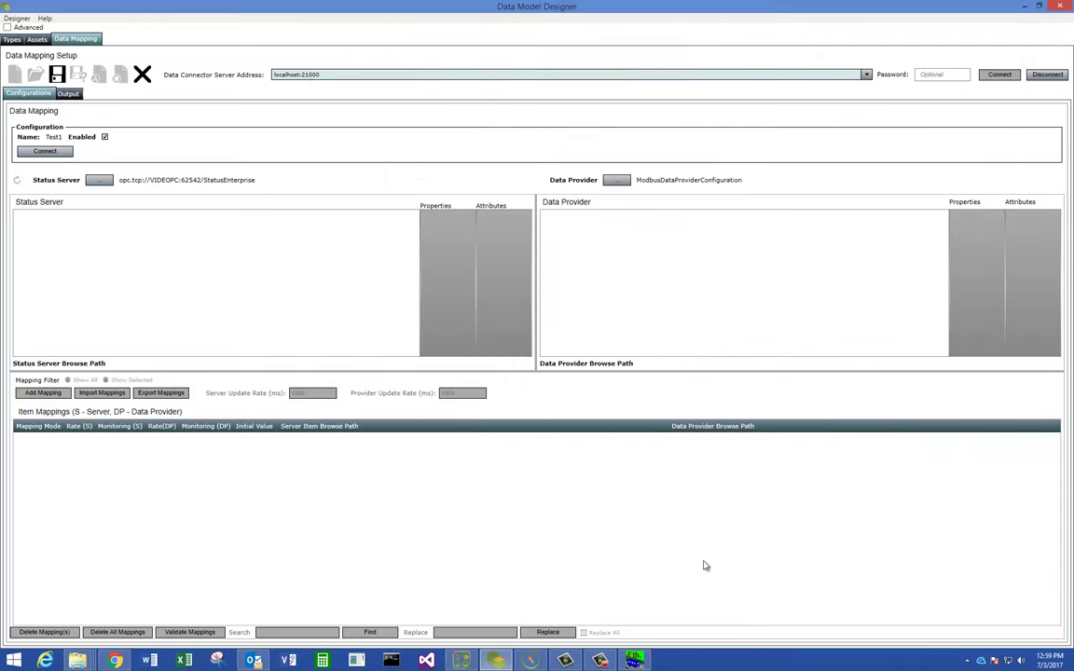
{"action": "left_click", "coordinate": [55, 151]}
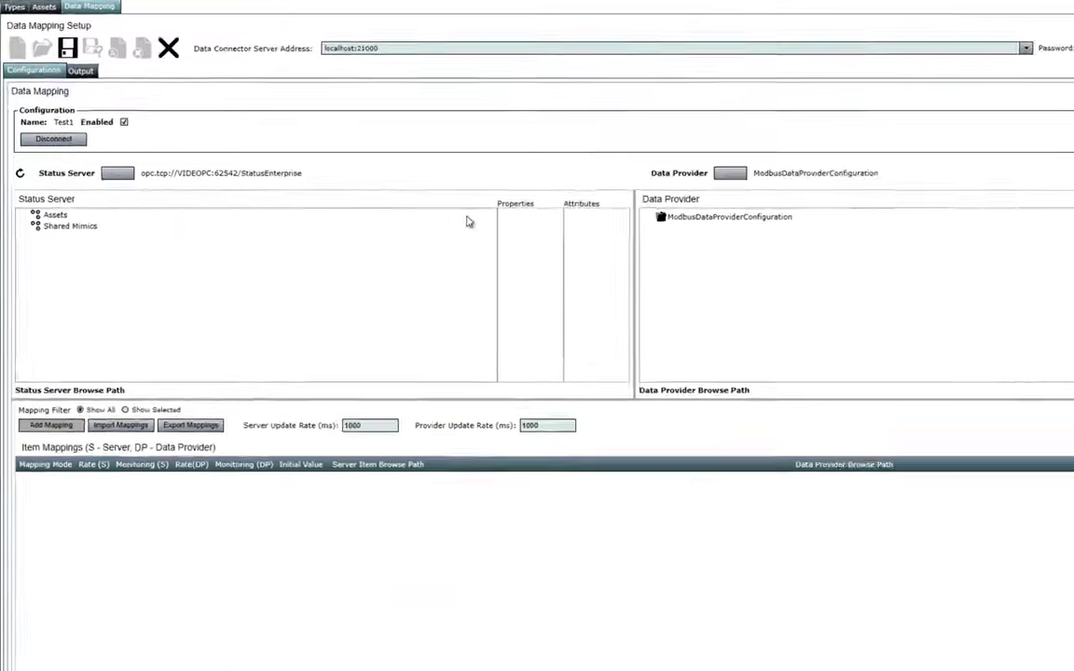
{"action": "double_click", "coordinate": [90, 216]}
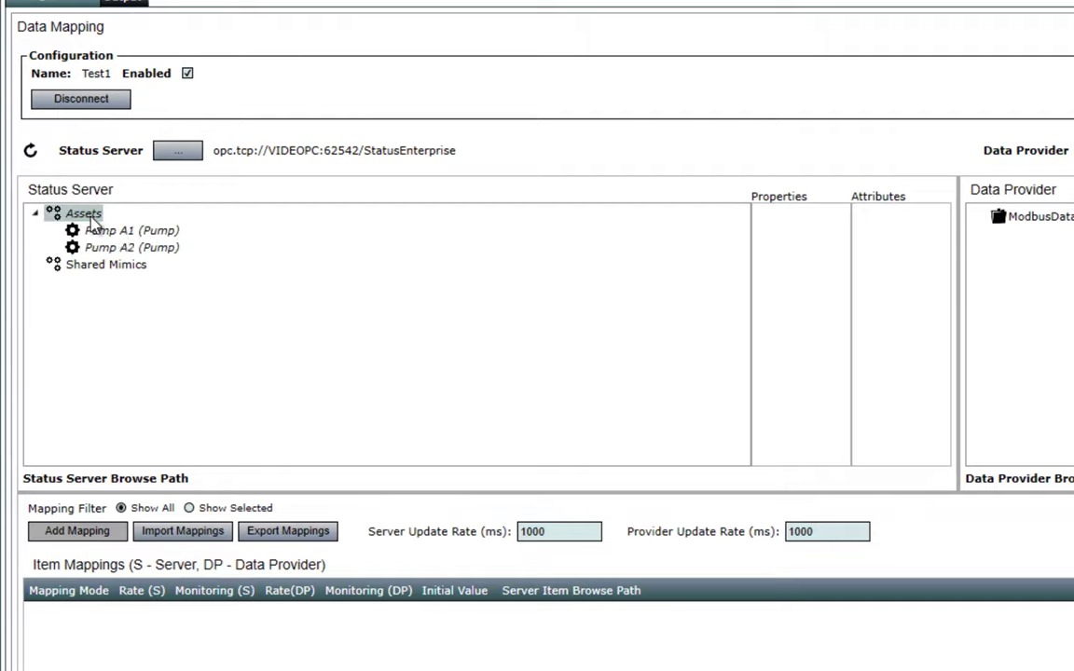
{"action": "double_click", "coordinate": [137, 245]}
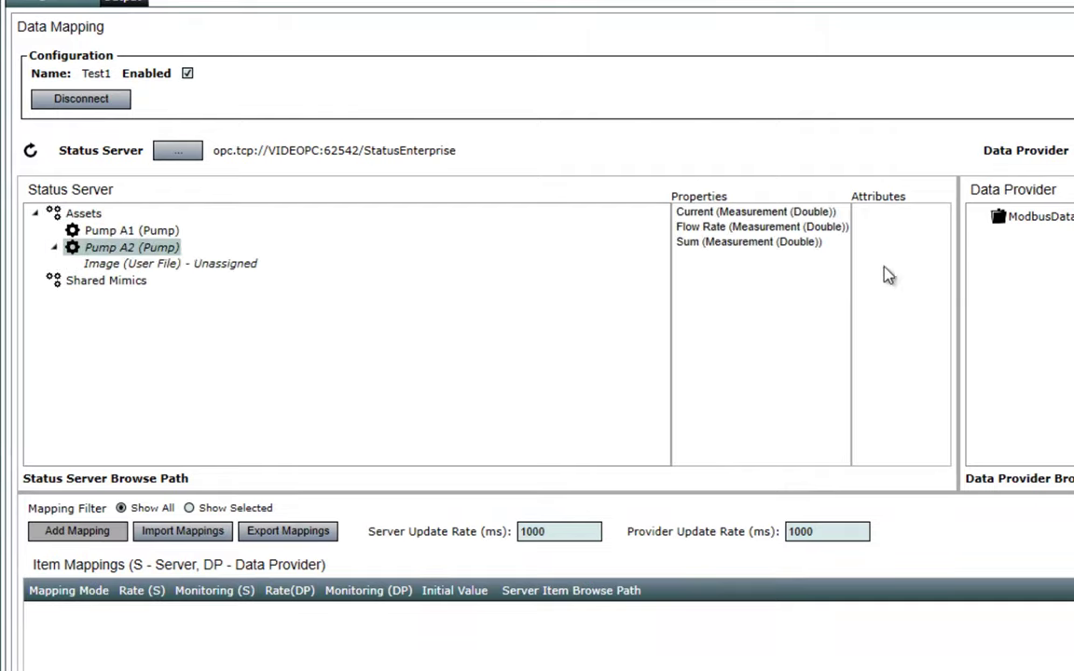
{"action": "left_click", "coordinate": [1040, 216]}
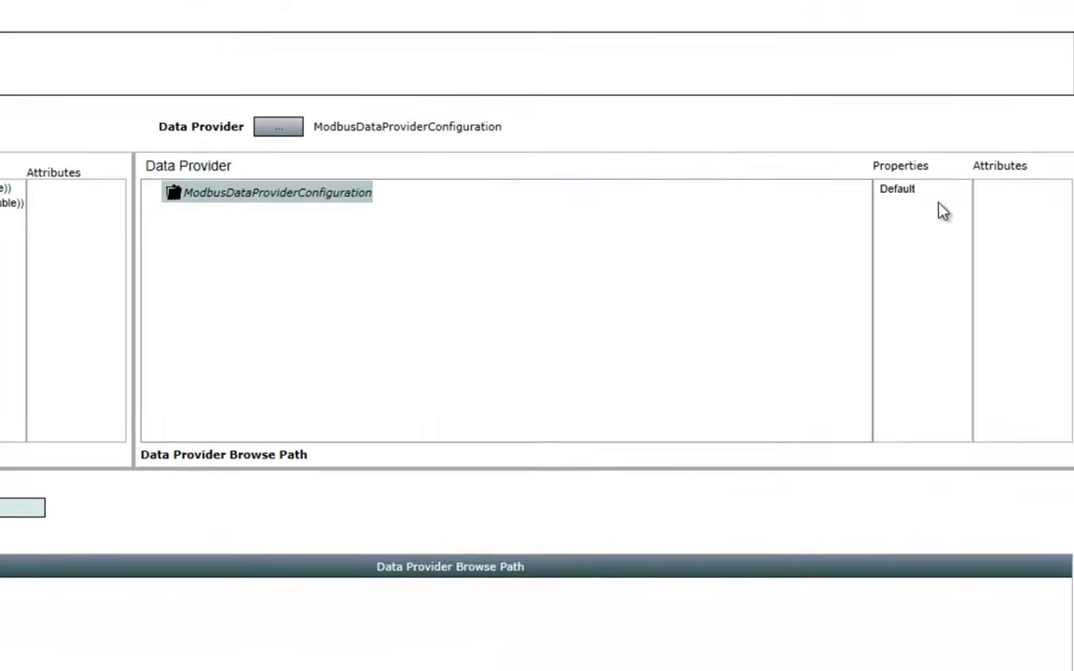
{"action": "left_click", "coordinate": [912, 190]}
{"action": "left_click", "coordinate": [1000, 190]}
{"action": "left_click", "coordinate": [1004, 205]}
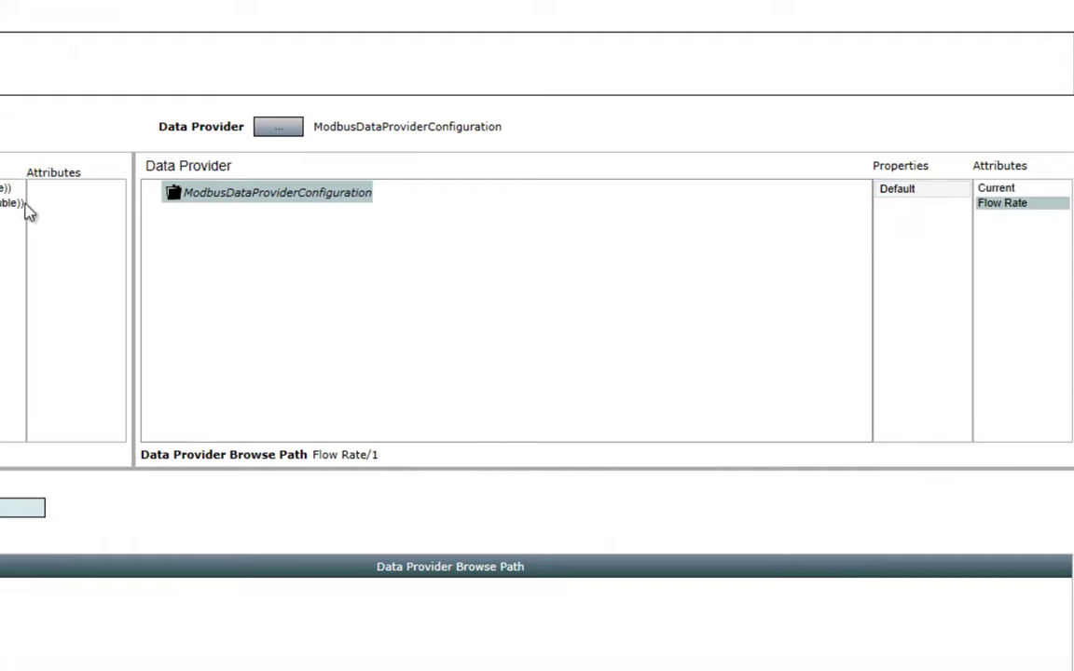
Step: Map Pump A2's Current and Flow Rate values to the Current and Flow Rate data points
{"action": "left_click", "coordinate": [7, 187]}
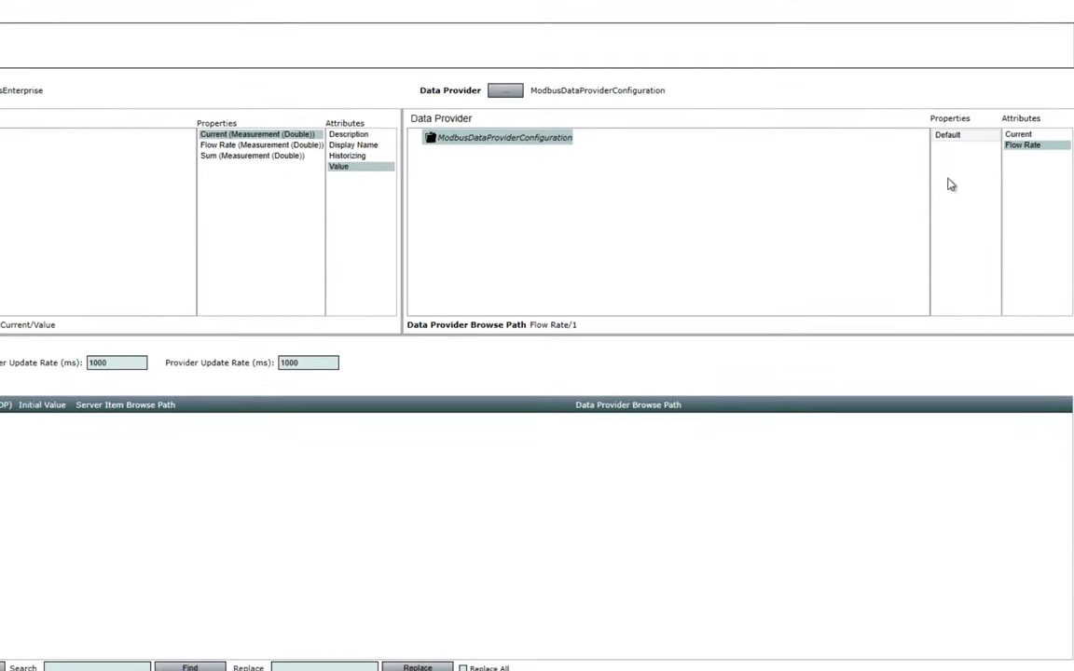
{"action": "left_click", "coordinate": [1028, 135]}
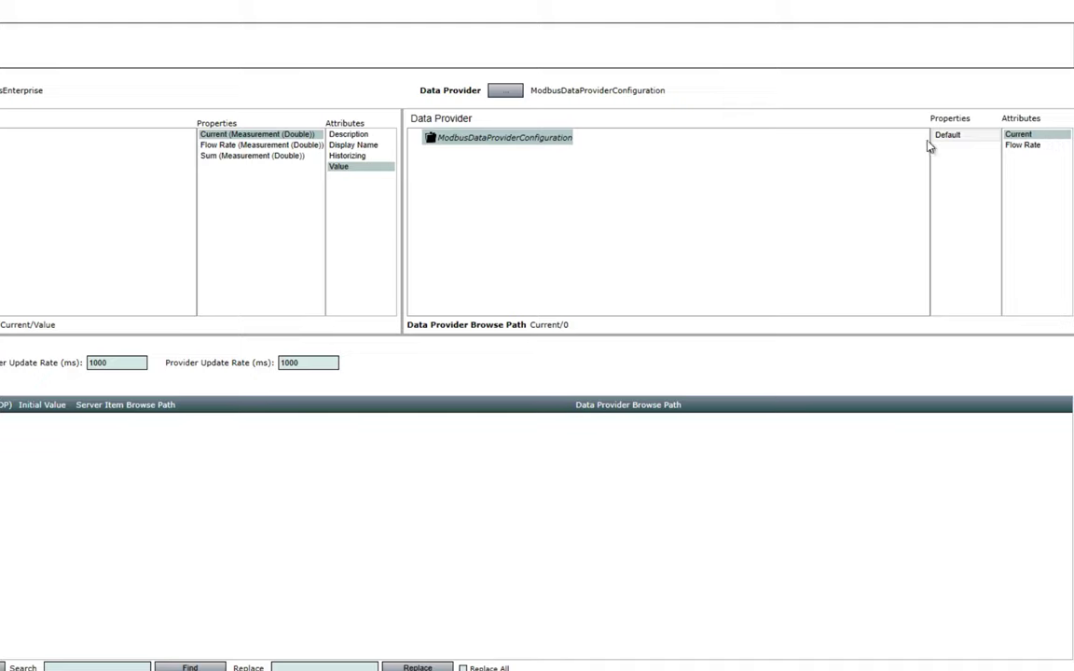
{"action": "right_click", "coordinate": [1026, 138]}
{"action": "left_click", "coordinate": [986, 151]}
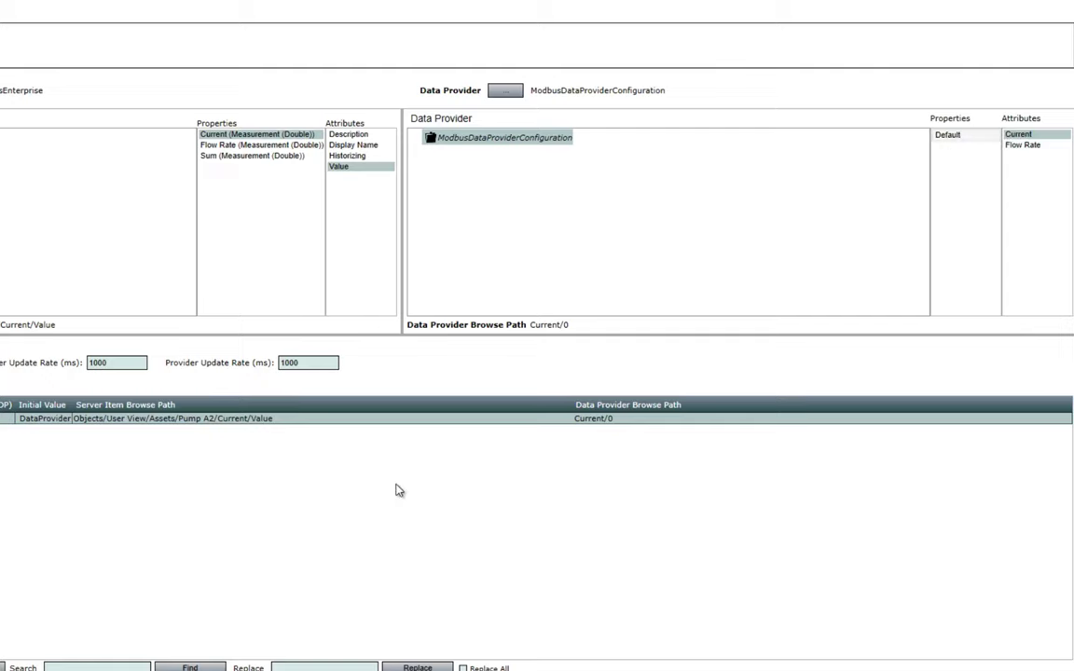
{"action": "left_click", "coordinate": [216, 144]}
{"action": "left_click", "coordinate": [1025, 146]}
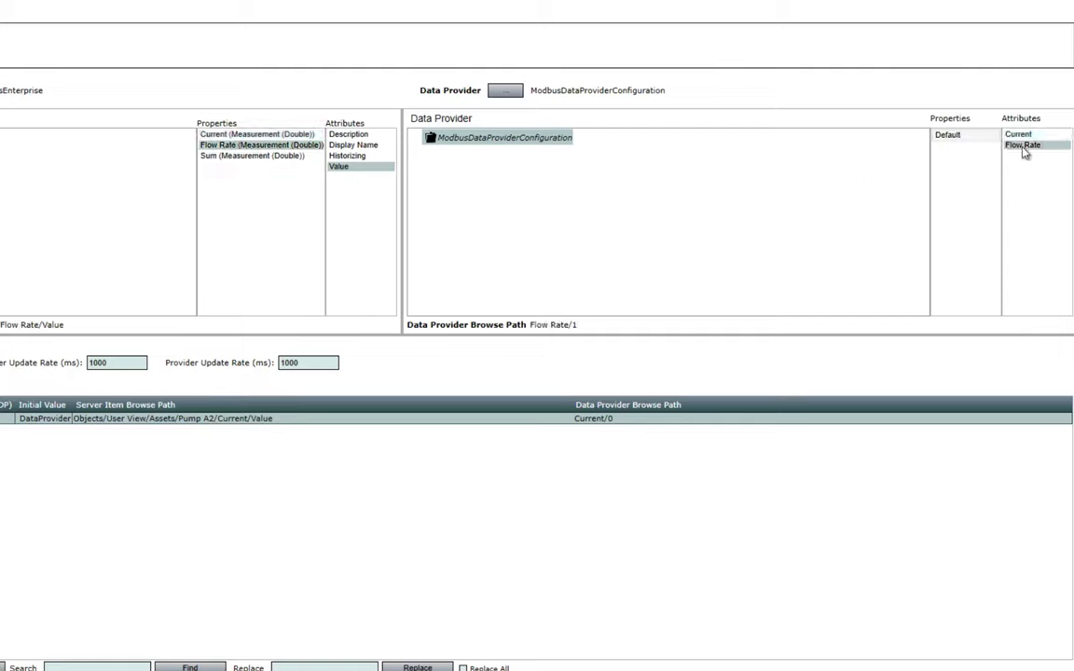
{"action": "right_click", "coordinate": [1025, 152]}
{"action": "left_click", "coordinate": [993, 157]}
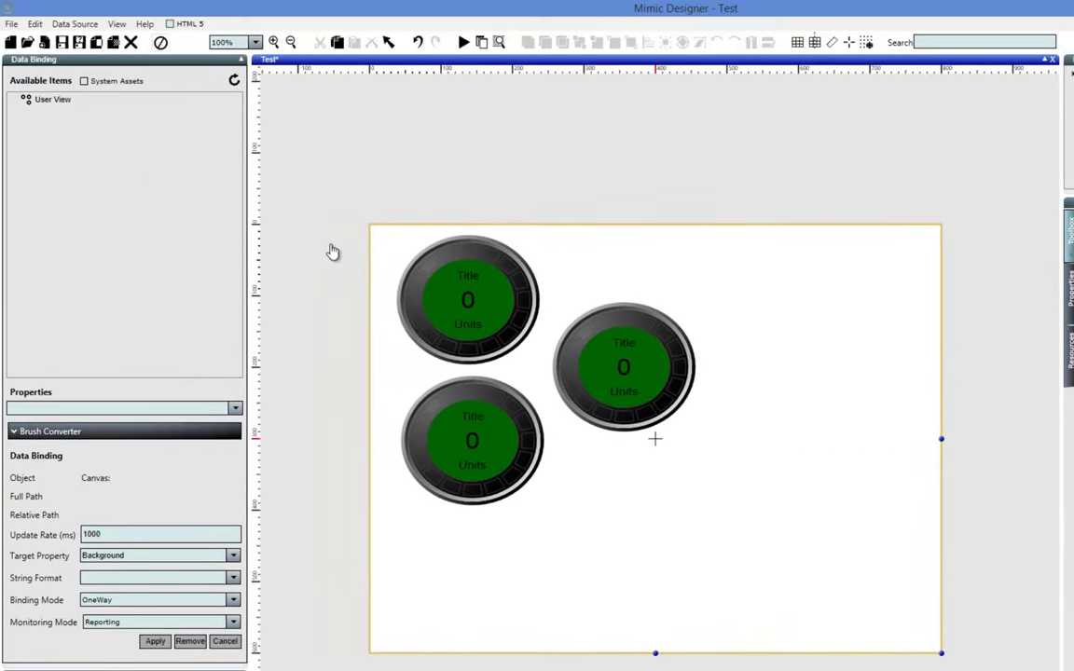
Step: Bind the top-left gauge to Pump A2 Current under User View > Assets
{"action": "left_click", "coordinate": [434, 280]}
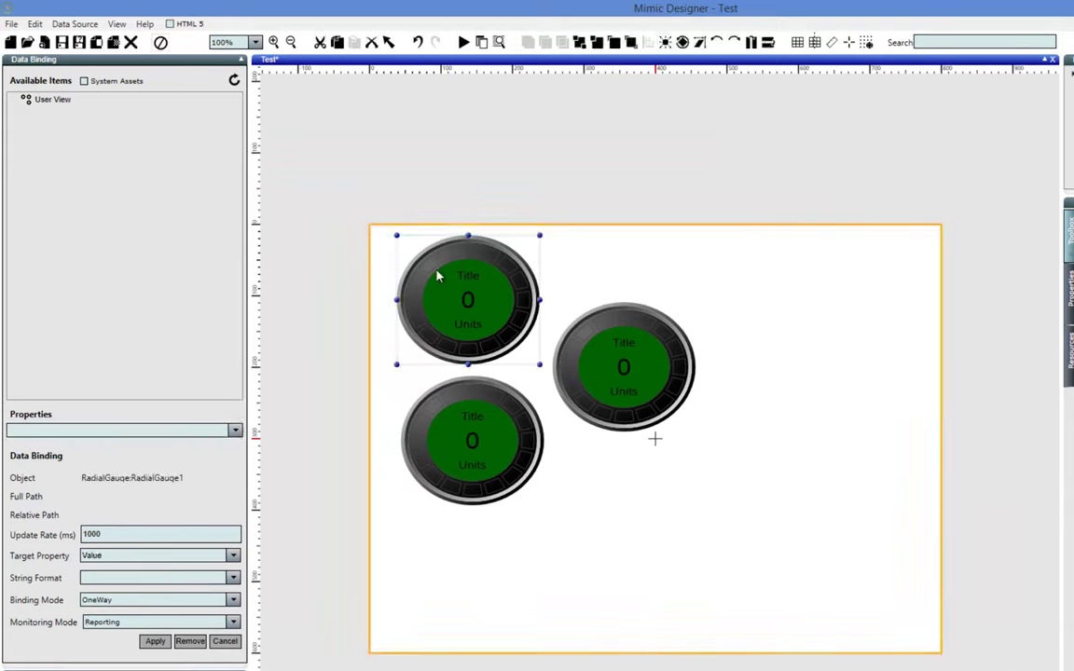
{"action": "double_click", "coordinate": [31, 100]}
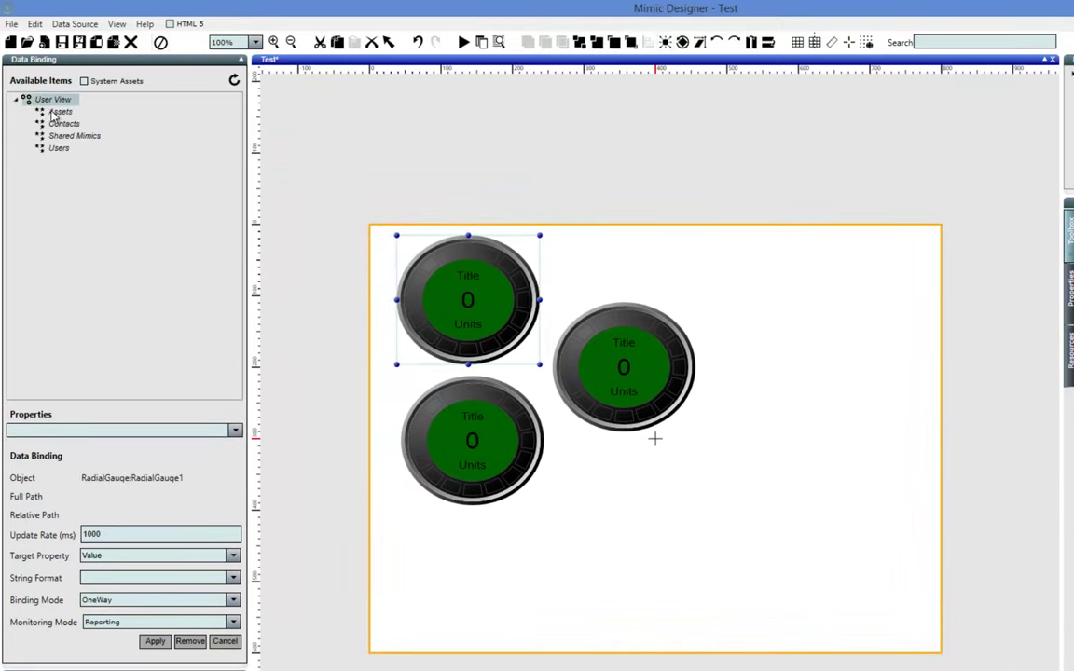
{"action": "double_click", "coordinate": [60, 110]}
{"action": "double_click", "coordinate": [78, 123]}
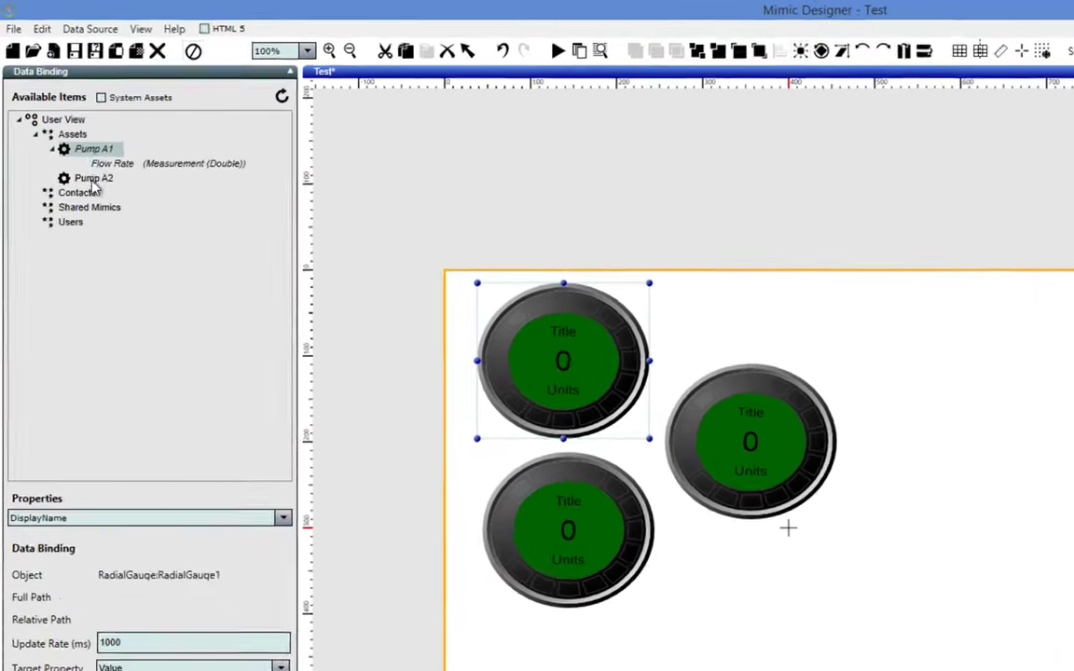
{"action": "double_click", "coordinate": [94, 180]}
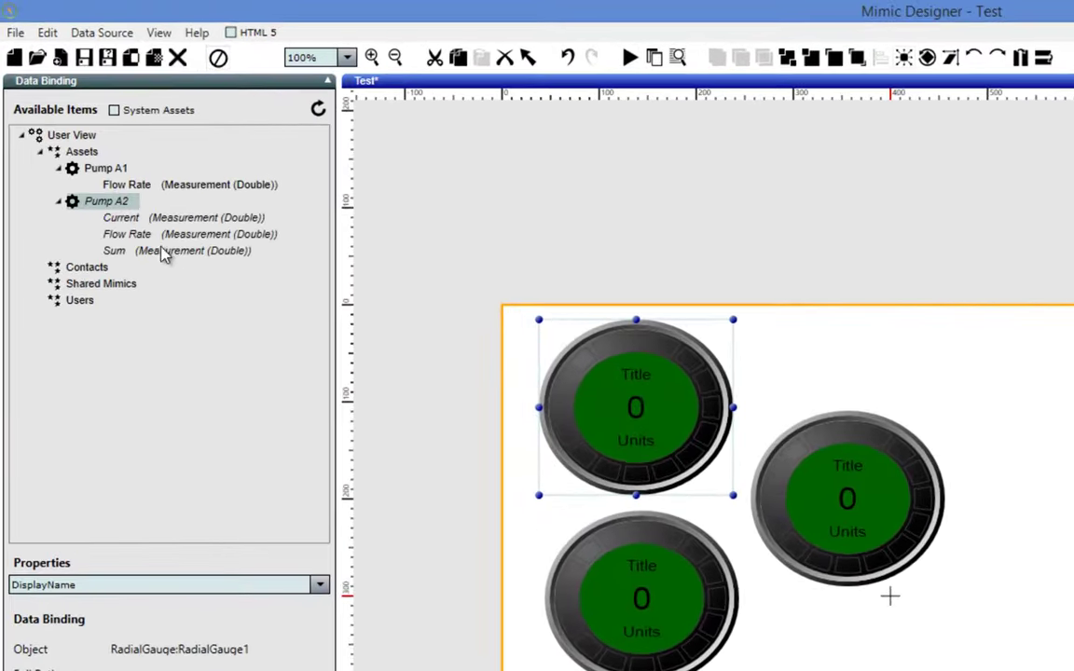
{"action": "left_click", "coordinate": [191, 194]}
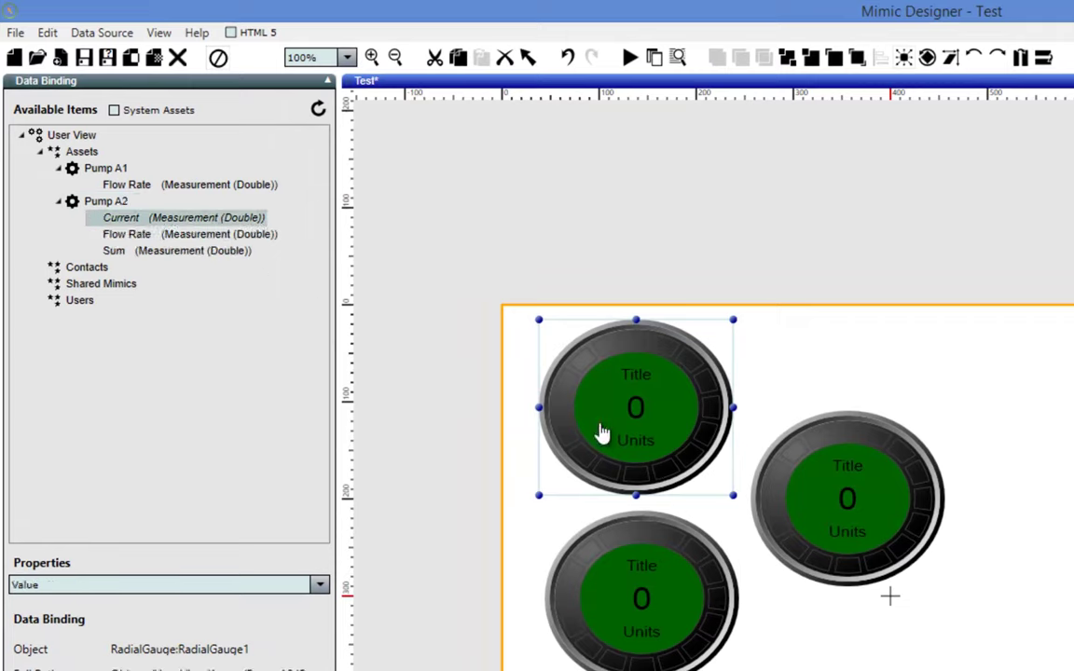
Step: Bind the bottom gauge to Pump A2 Flow Rate and the right gauge to Sum, then save Test
{"action": "left_click", "coordinate": [617, 585]}
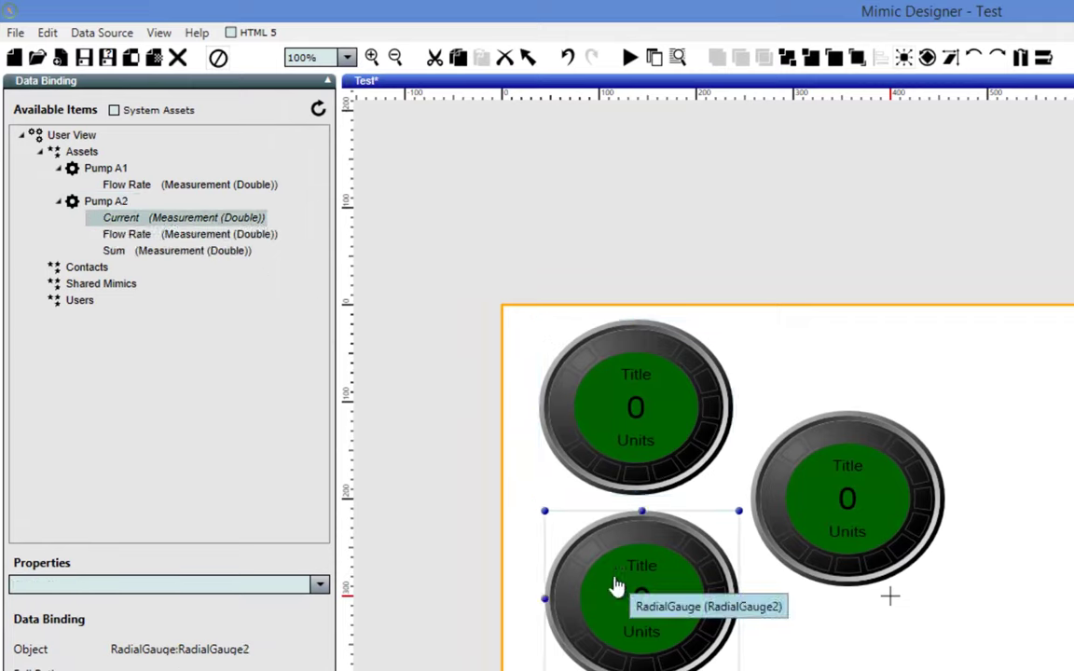
{"action": "left_click", "coordinate": [130, 233]}
{"action": "left_click", "coordinate": [825, 480]}
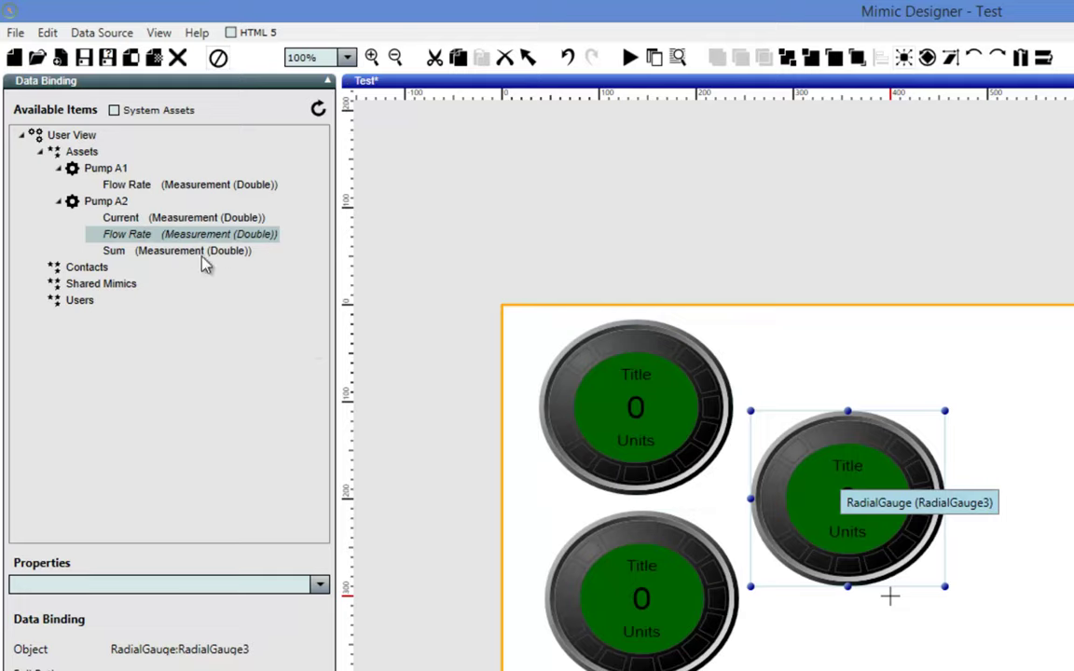
{"action": "left_click", "coordinate": [192, 250]}
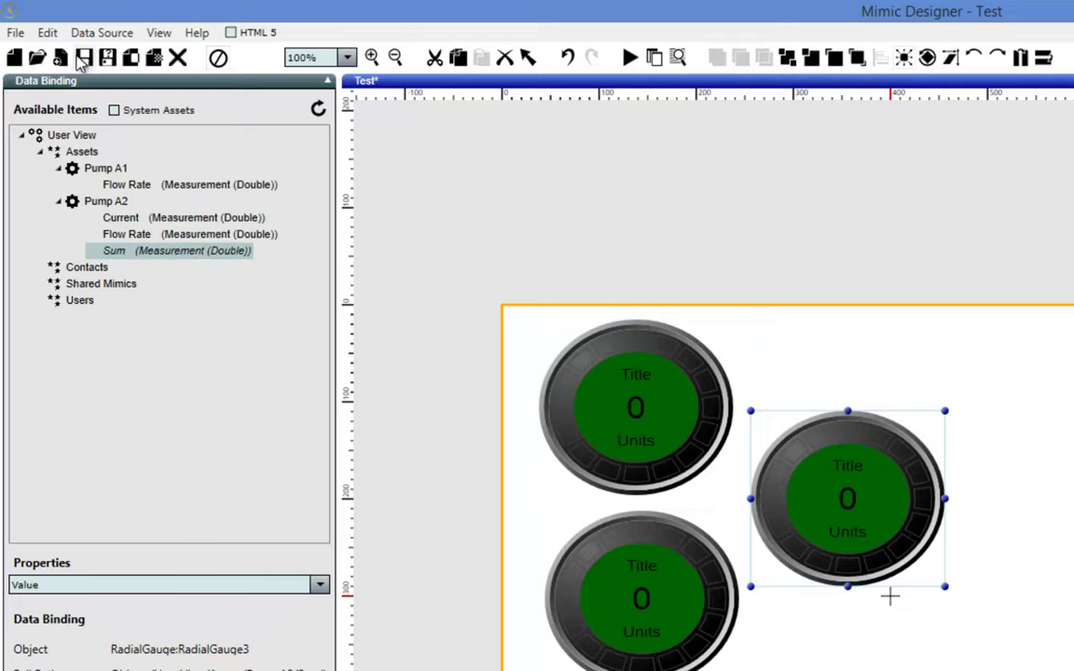
{"action": "left_click", "coordinate": [84, 58]}
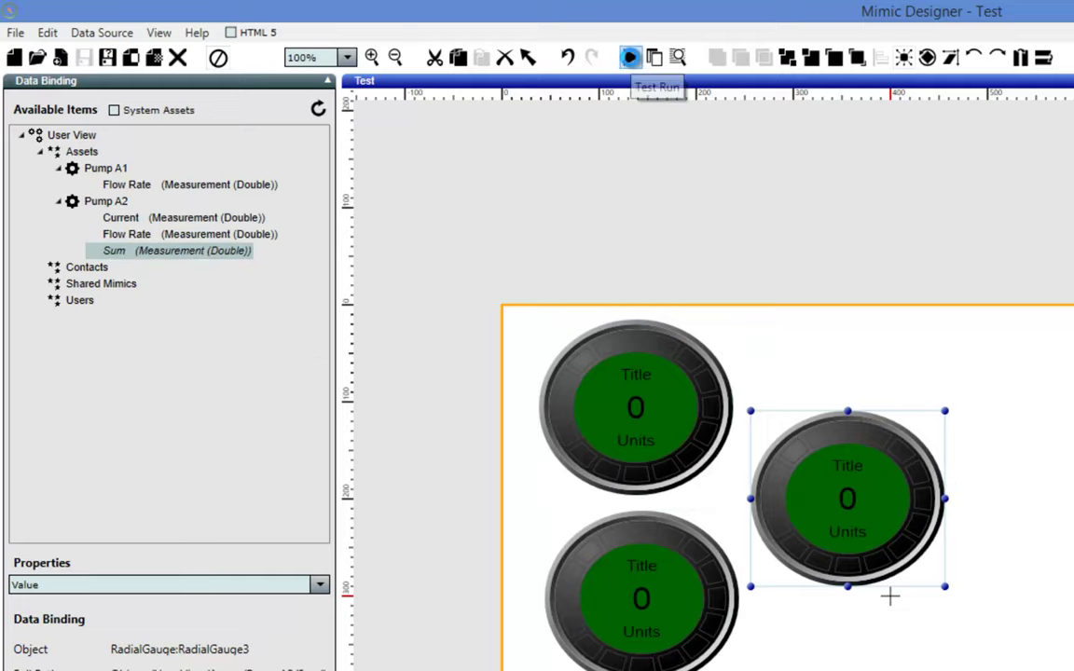
Step: Test-run the mimic, connect to the status server, and un-maximise the runtime window
{"action": "left_click", "coordinate": [630, 59]}
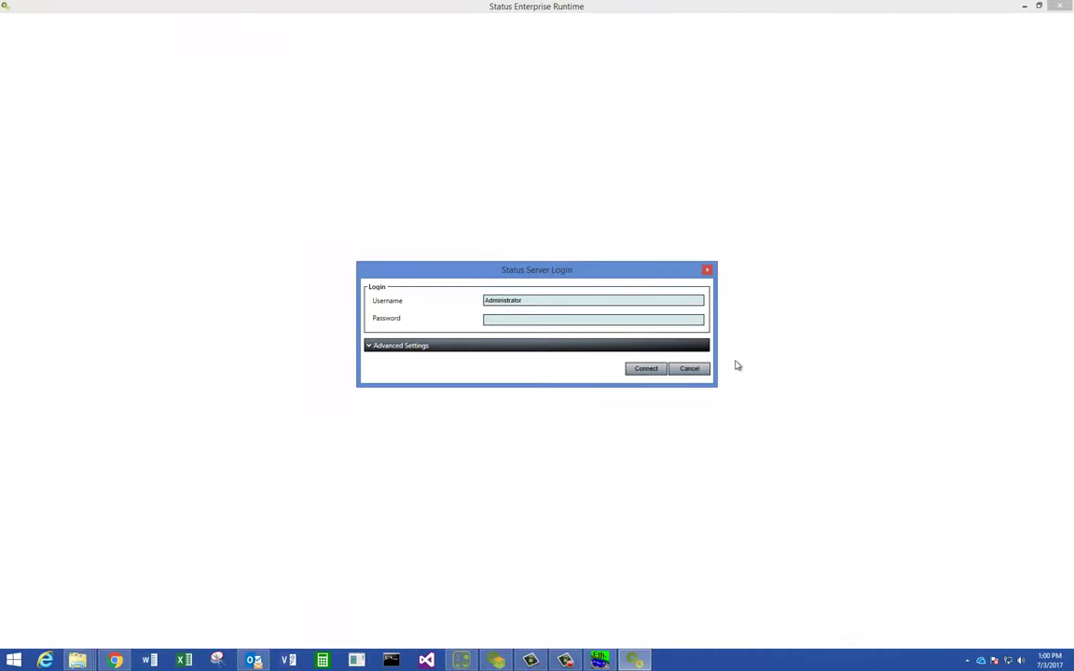
{"action": "left_click", "coordinate": [693, 395]}
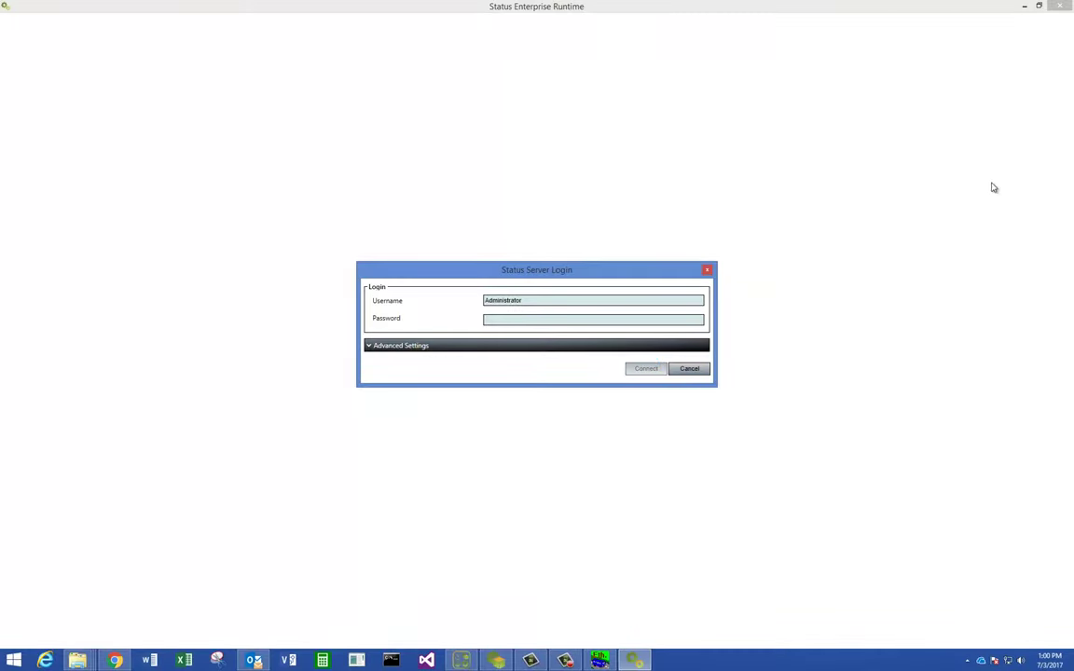
{"action": "left_click", "coordinate": [1039, 5]}
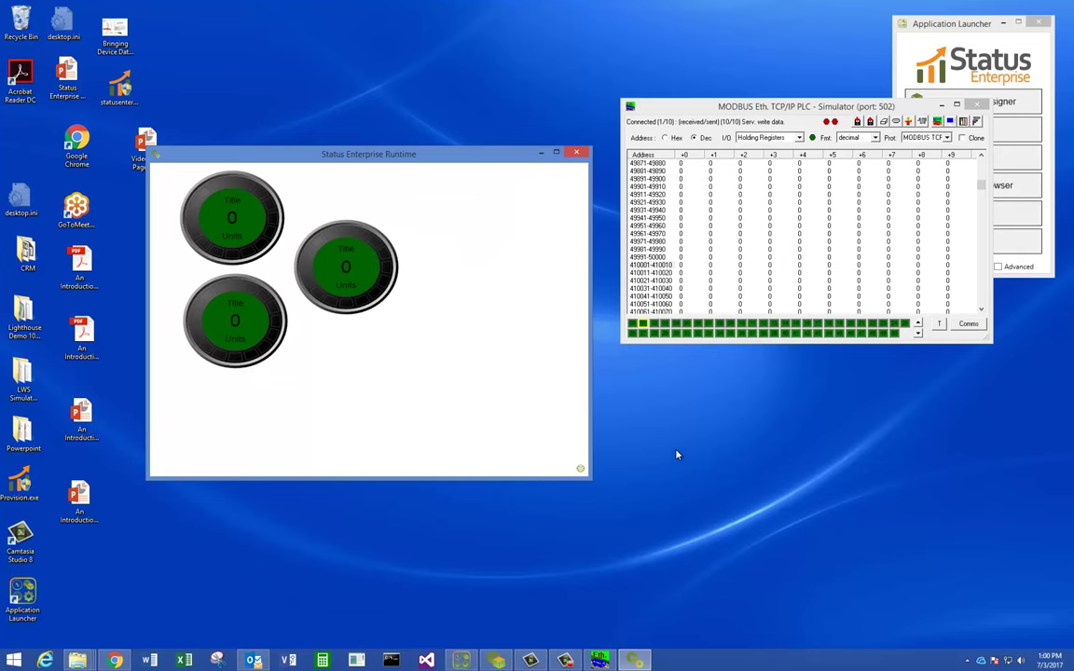
{"action": "left_click_drag", "start_coordinate": [431, 149], "coordinate": [407, 111]}
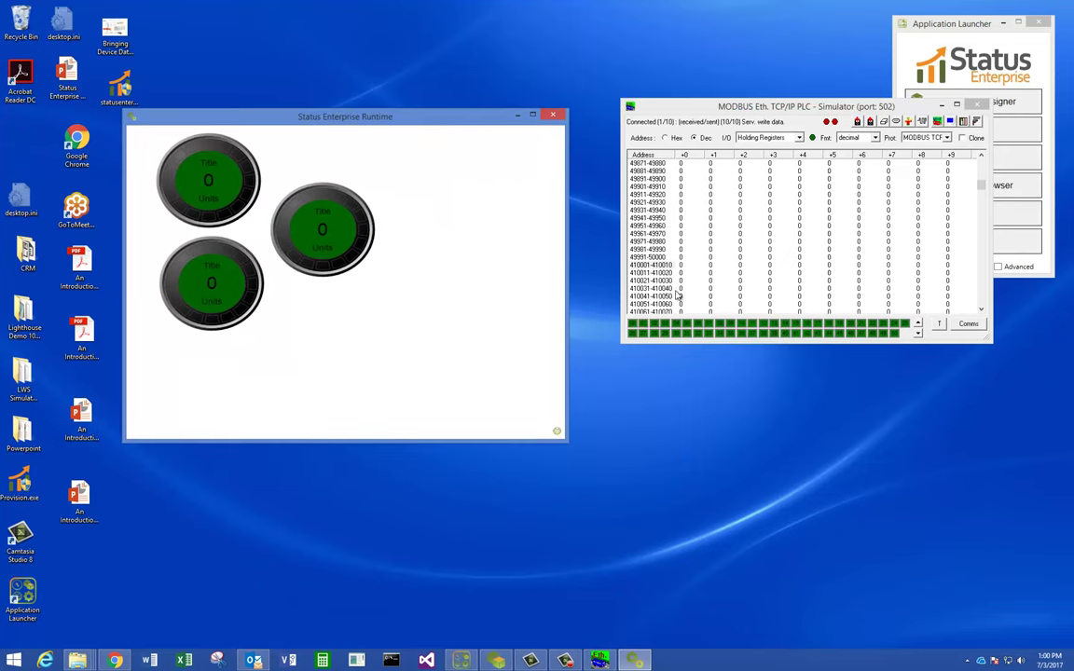
Step: Set simulator register 410001 to 123, then correct it to 12
{"action": "double_click", "coordinate": [683, 265]}
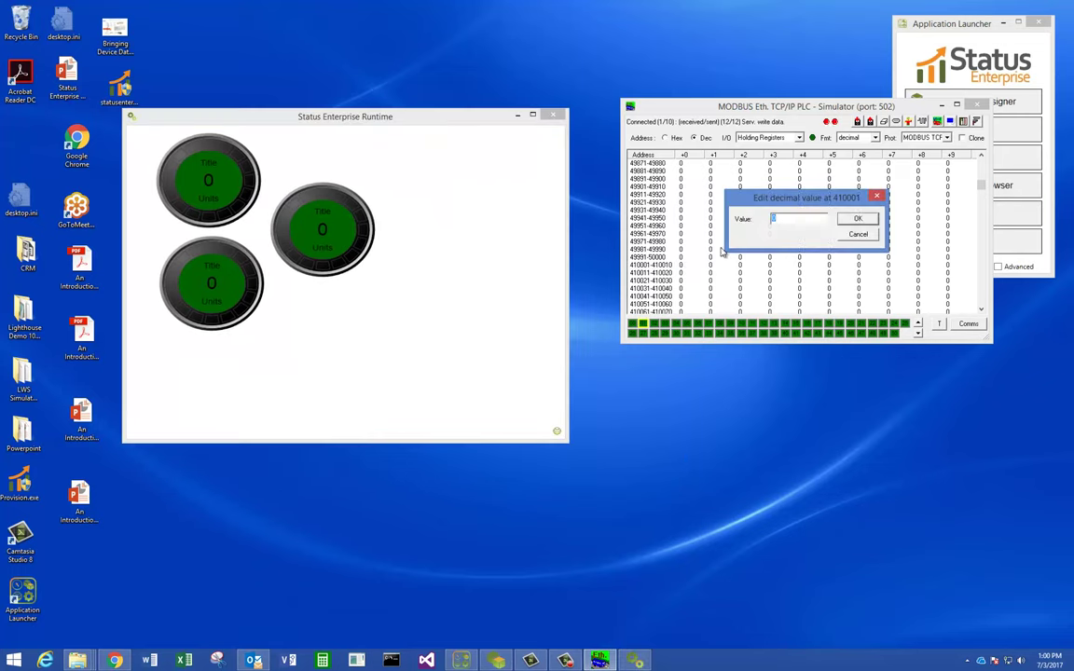
{"action": "type", "text": "123"}
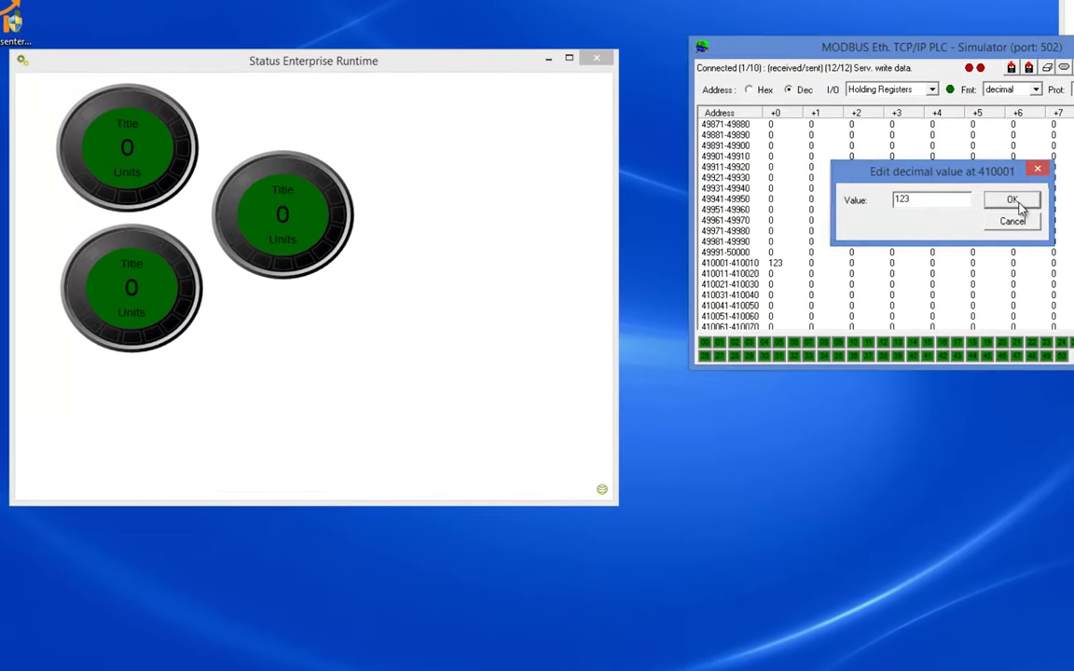
{"action": "left_click", "coordinate": [1015, 202]}
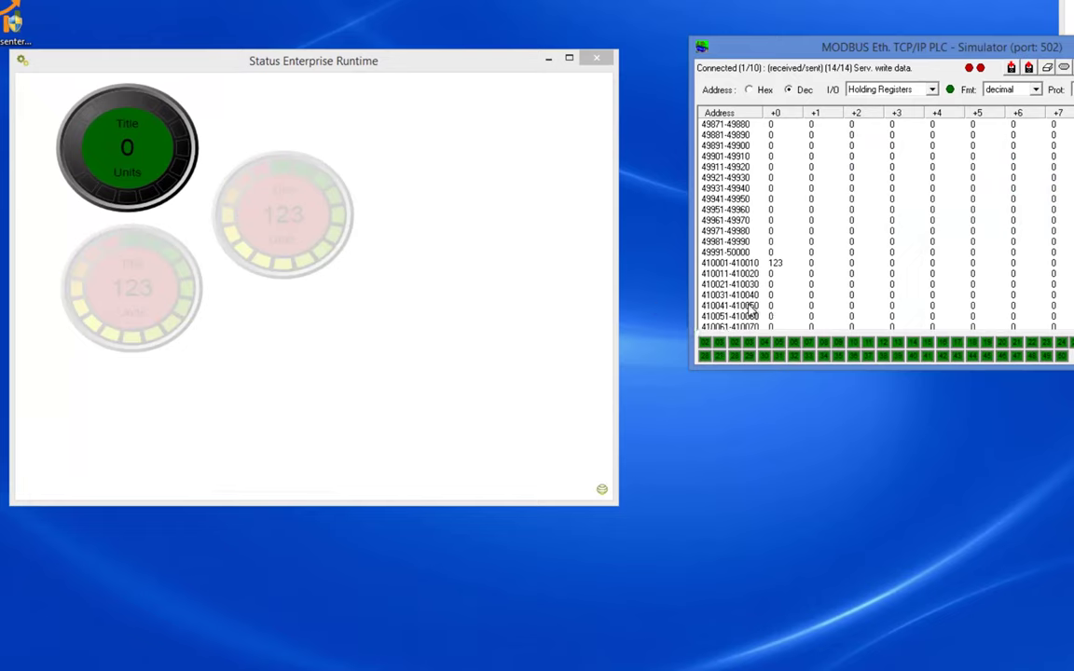
{"action": "double_click", "coordinate": [778, 264]}
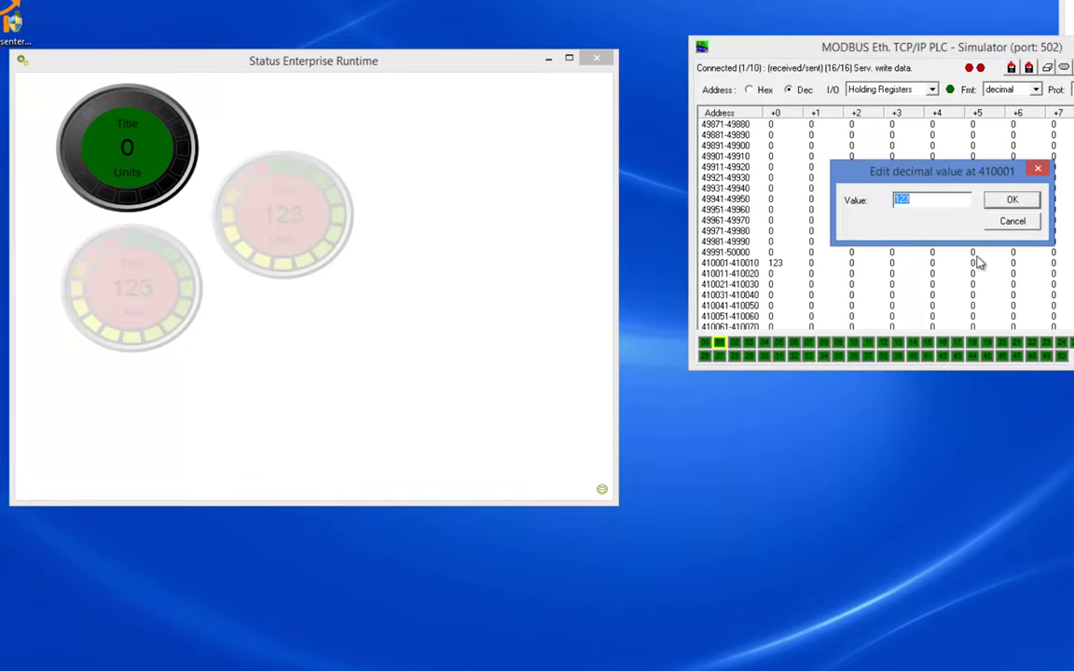
{"action": "type", "text": "12"}
{"action": "left_click", "coordinate": [1011, 200]}
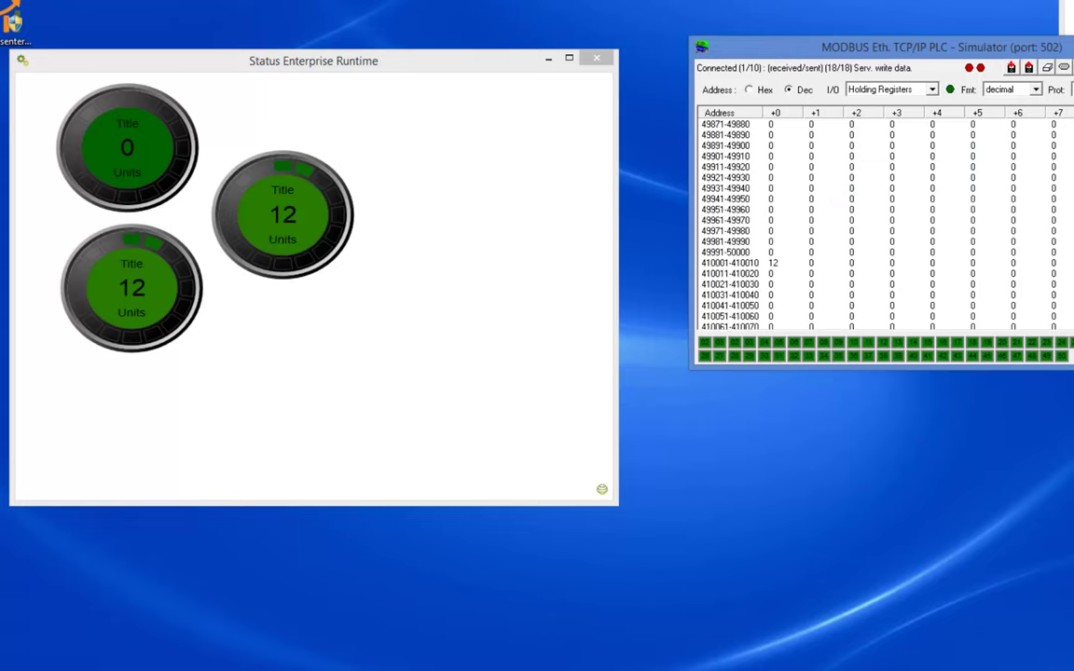
Step: Set simulator register 40001 to 23 and shift the Runtime window to watch the gauges
{"action": "scroll", "coordinate": [876, 224], "scroll_direction": "up", "scroll_amount": 20}
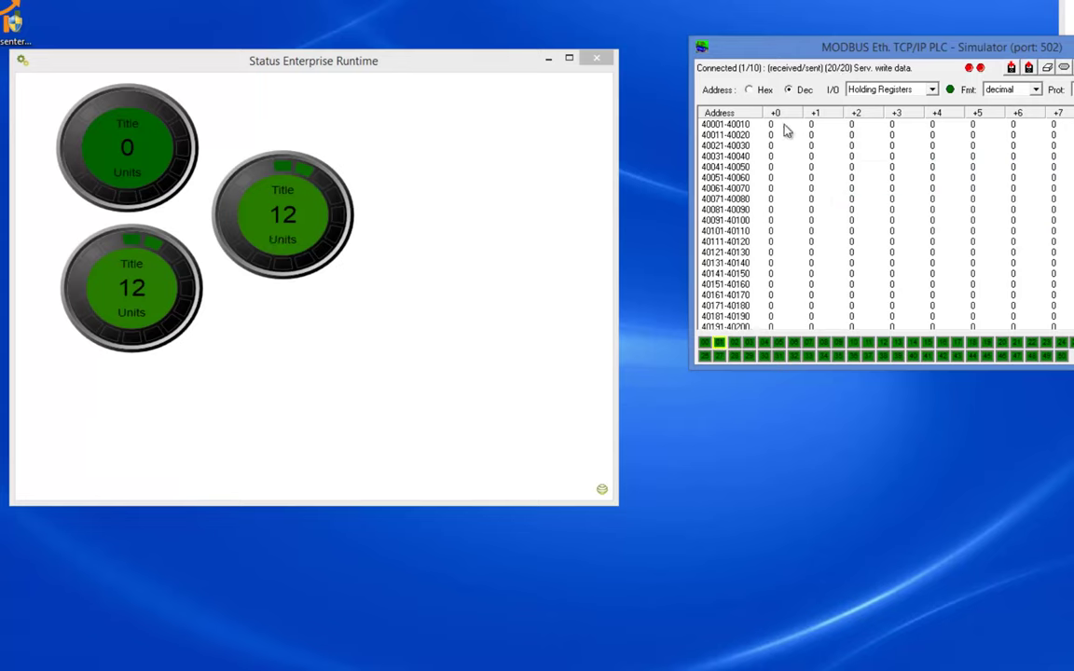
{"action": "double_click", "coordinate": [777, 128]}
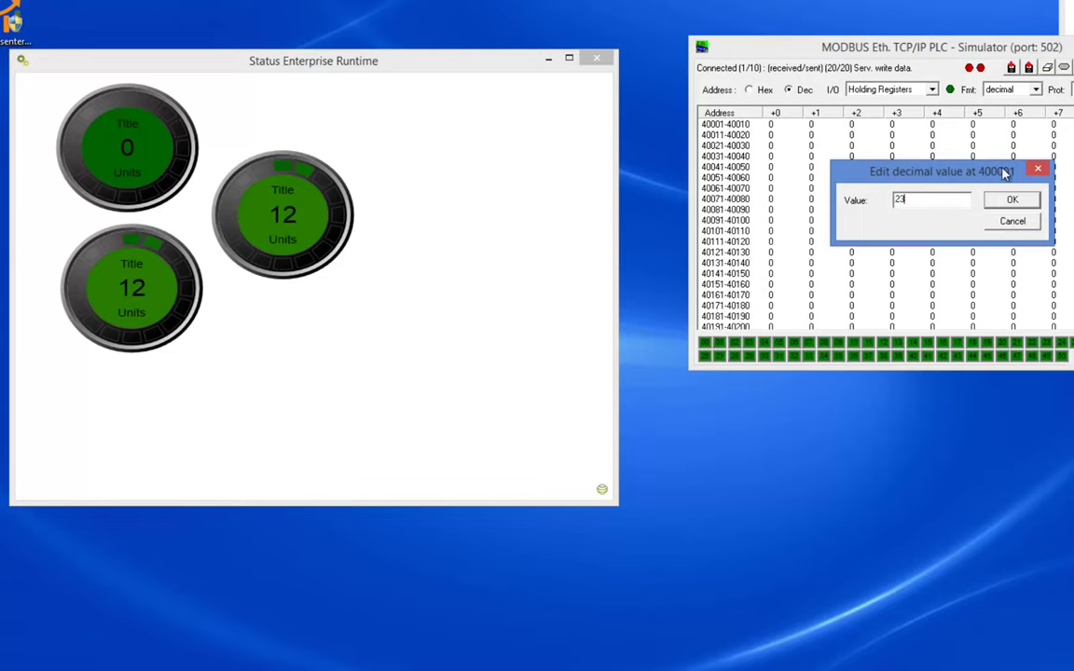
{"action": "left_click", "coordinate": [1016, 200]}
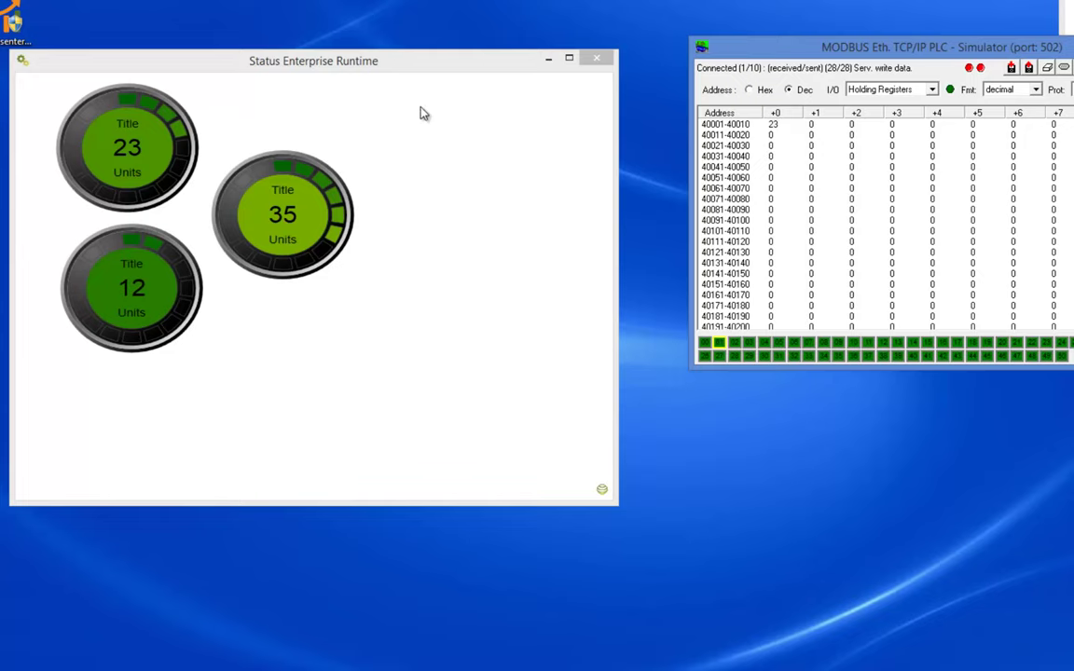
{"action": "left_click_drag", "start_coordinate": [425, 65], "coordinate": [476, 43]}
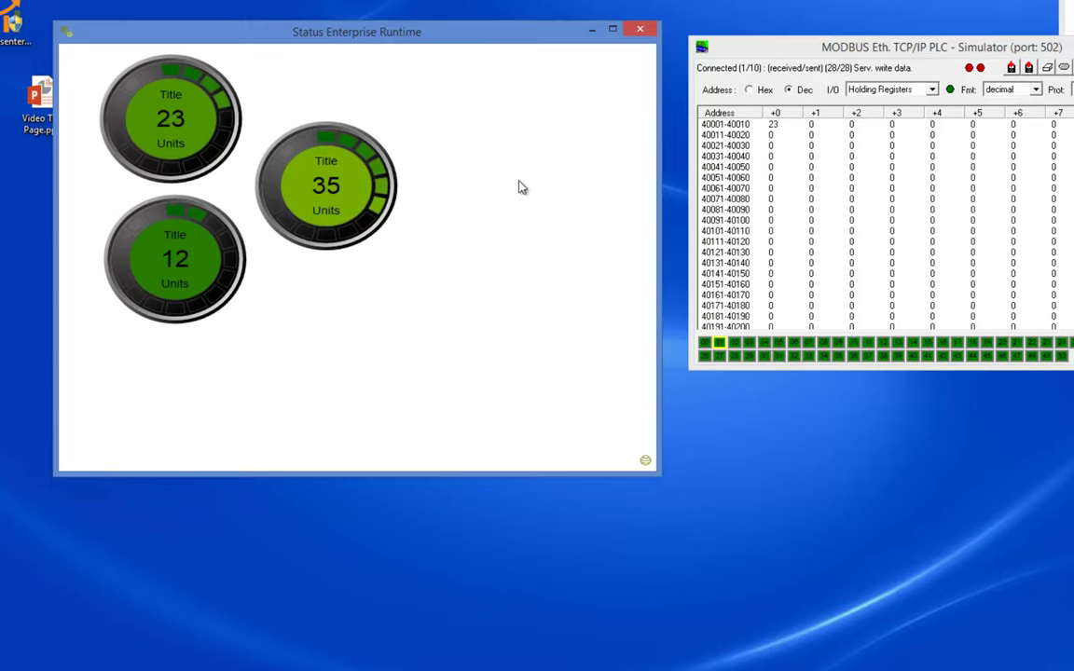